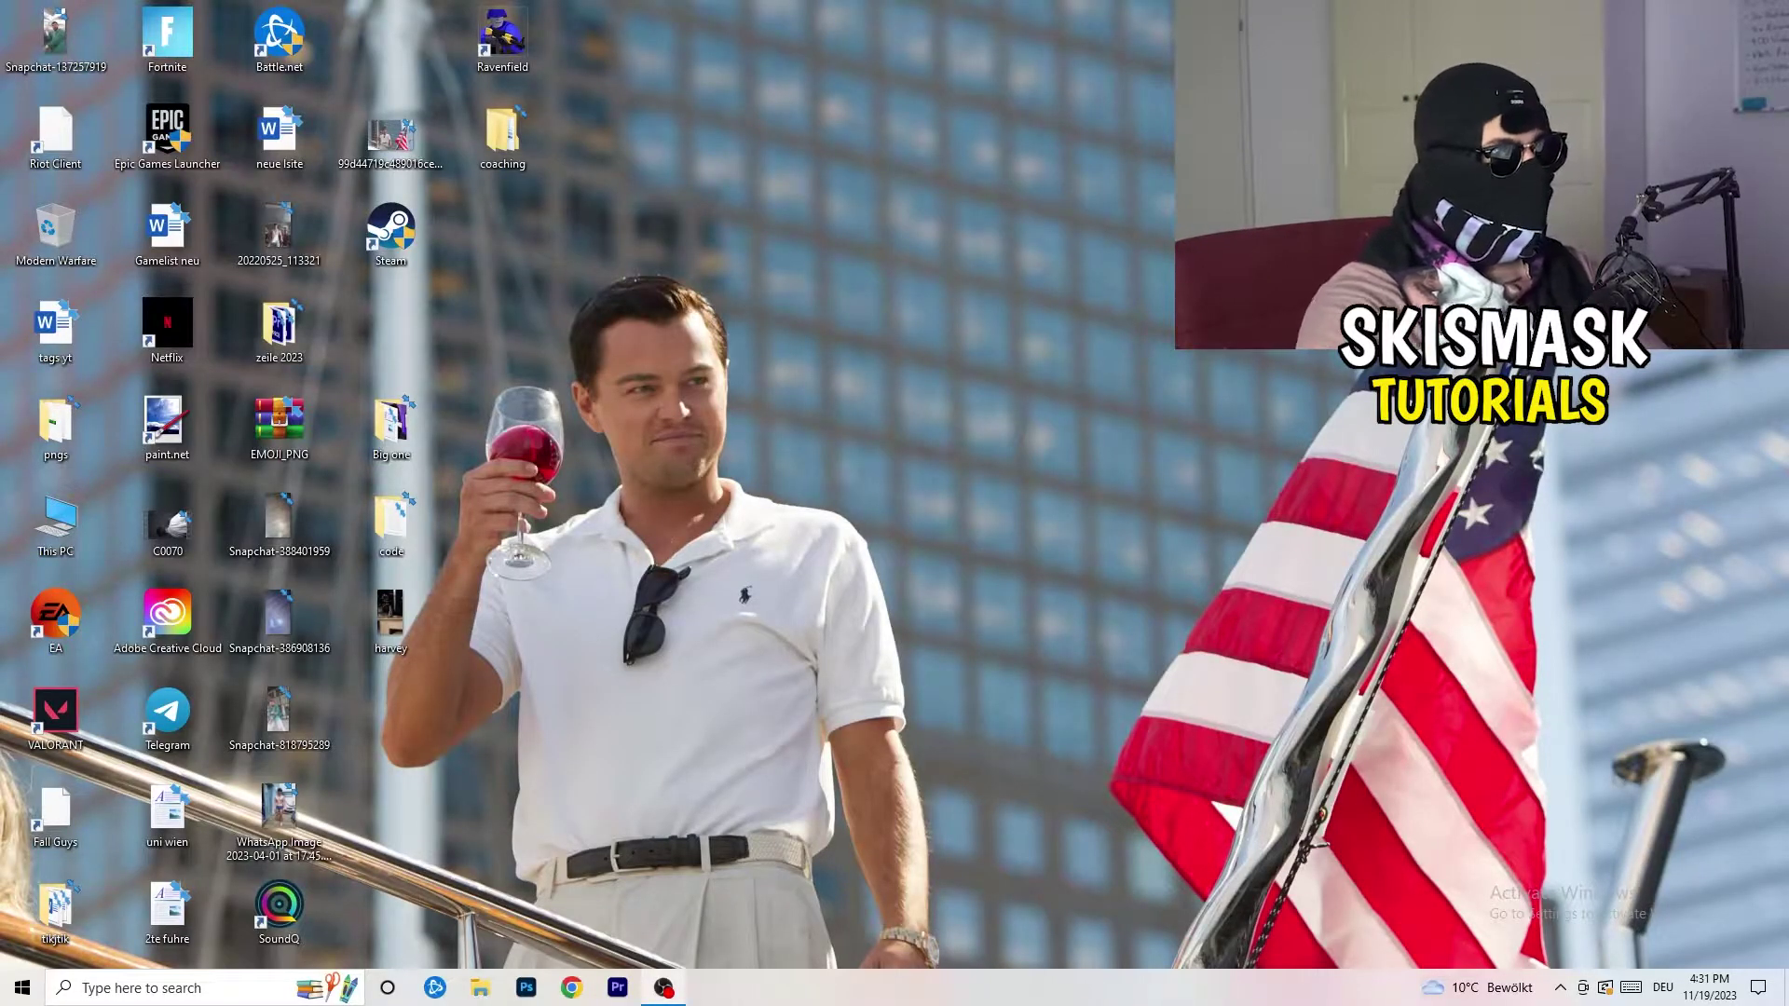
- Launch NVIDIA Control Panel from the desktop right-click menu
{"action": "right_click", "coordinate": [961, 334]}
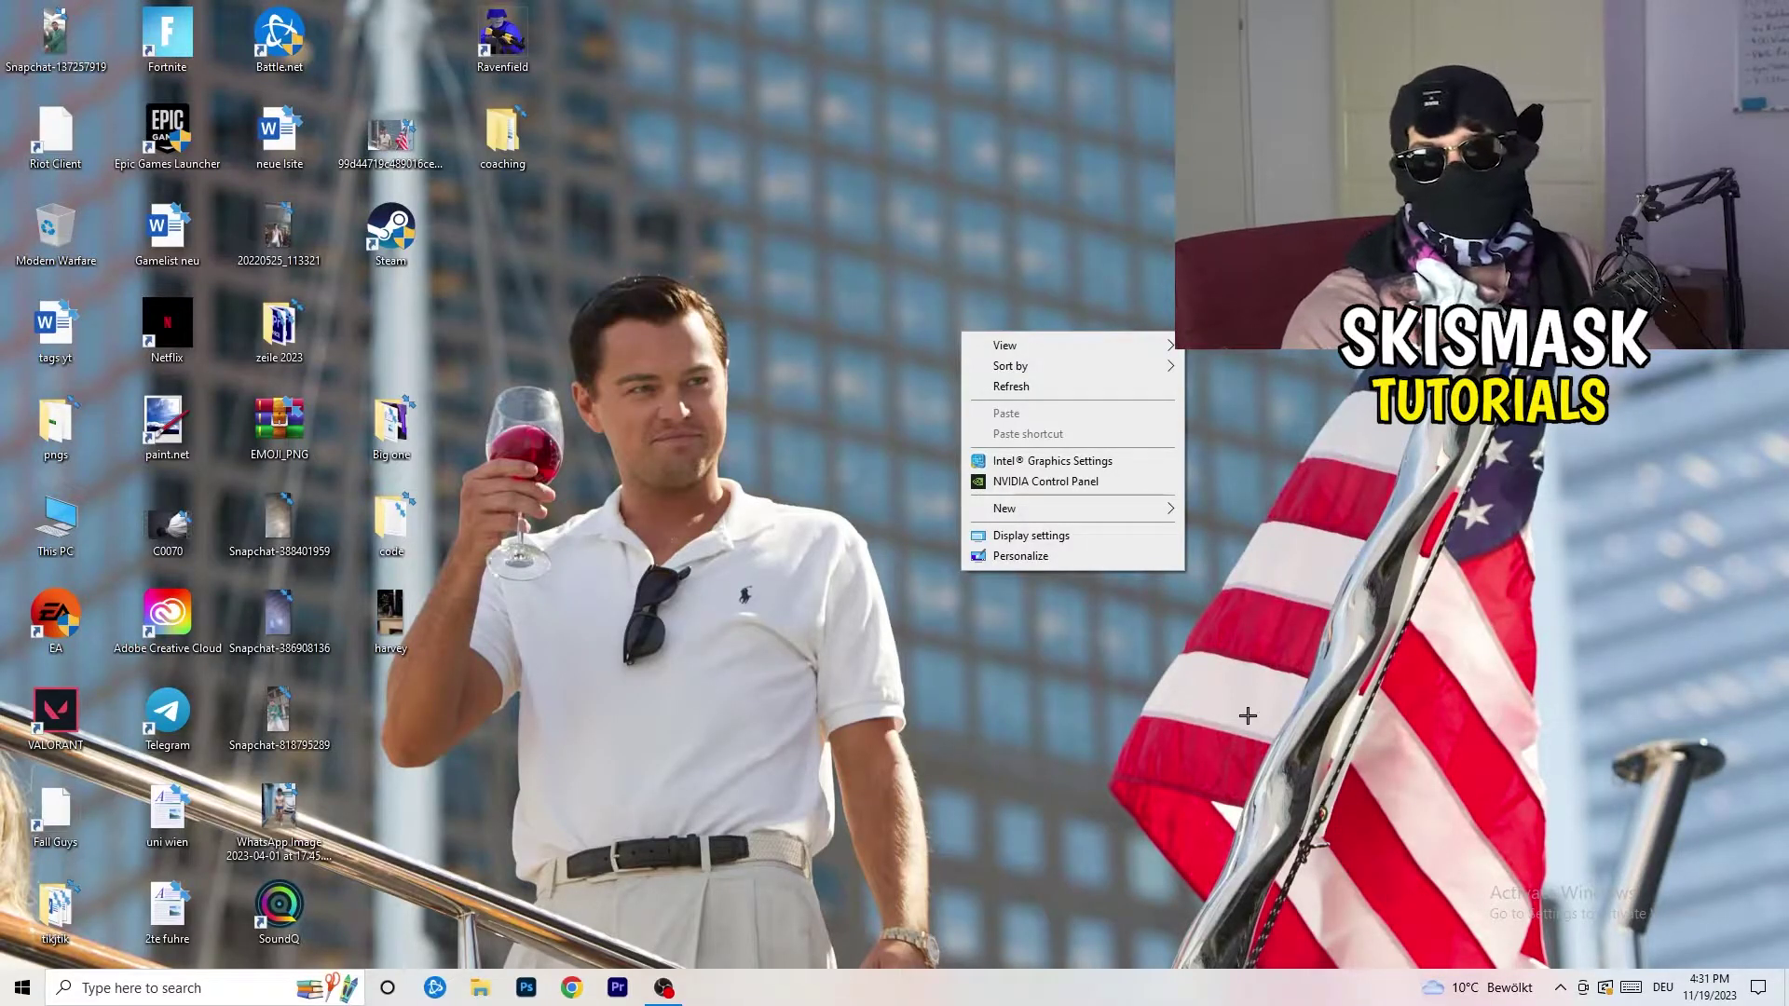
{"action": "left_click", "coordinate": [1035, 481]}
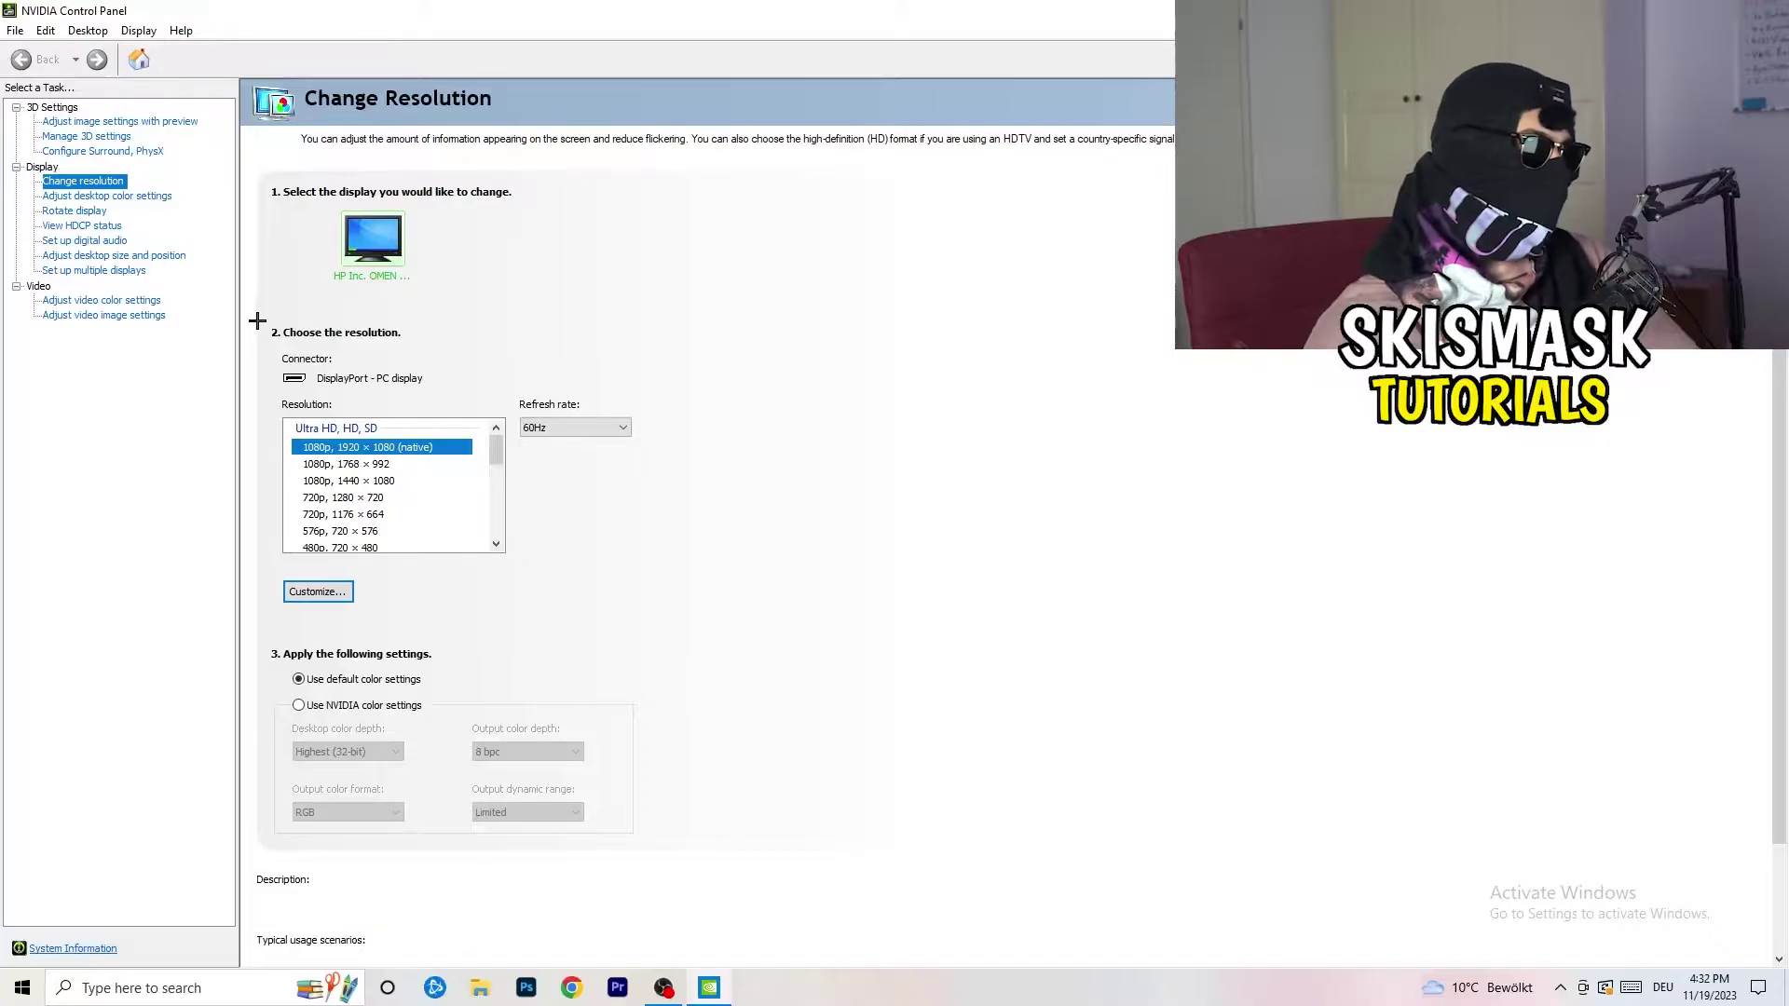
- Start a new custom resolution of 1440 horizontal pixels by 1040 vertical lines
{"action": "left_click", "coordinate": [337, 593]}
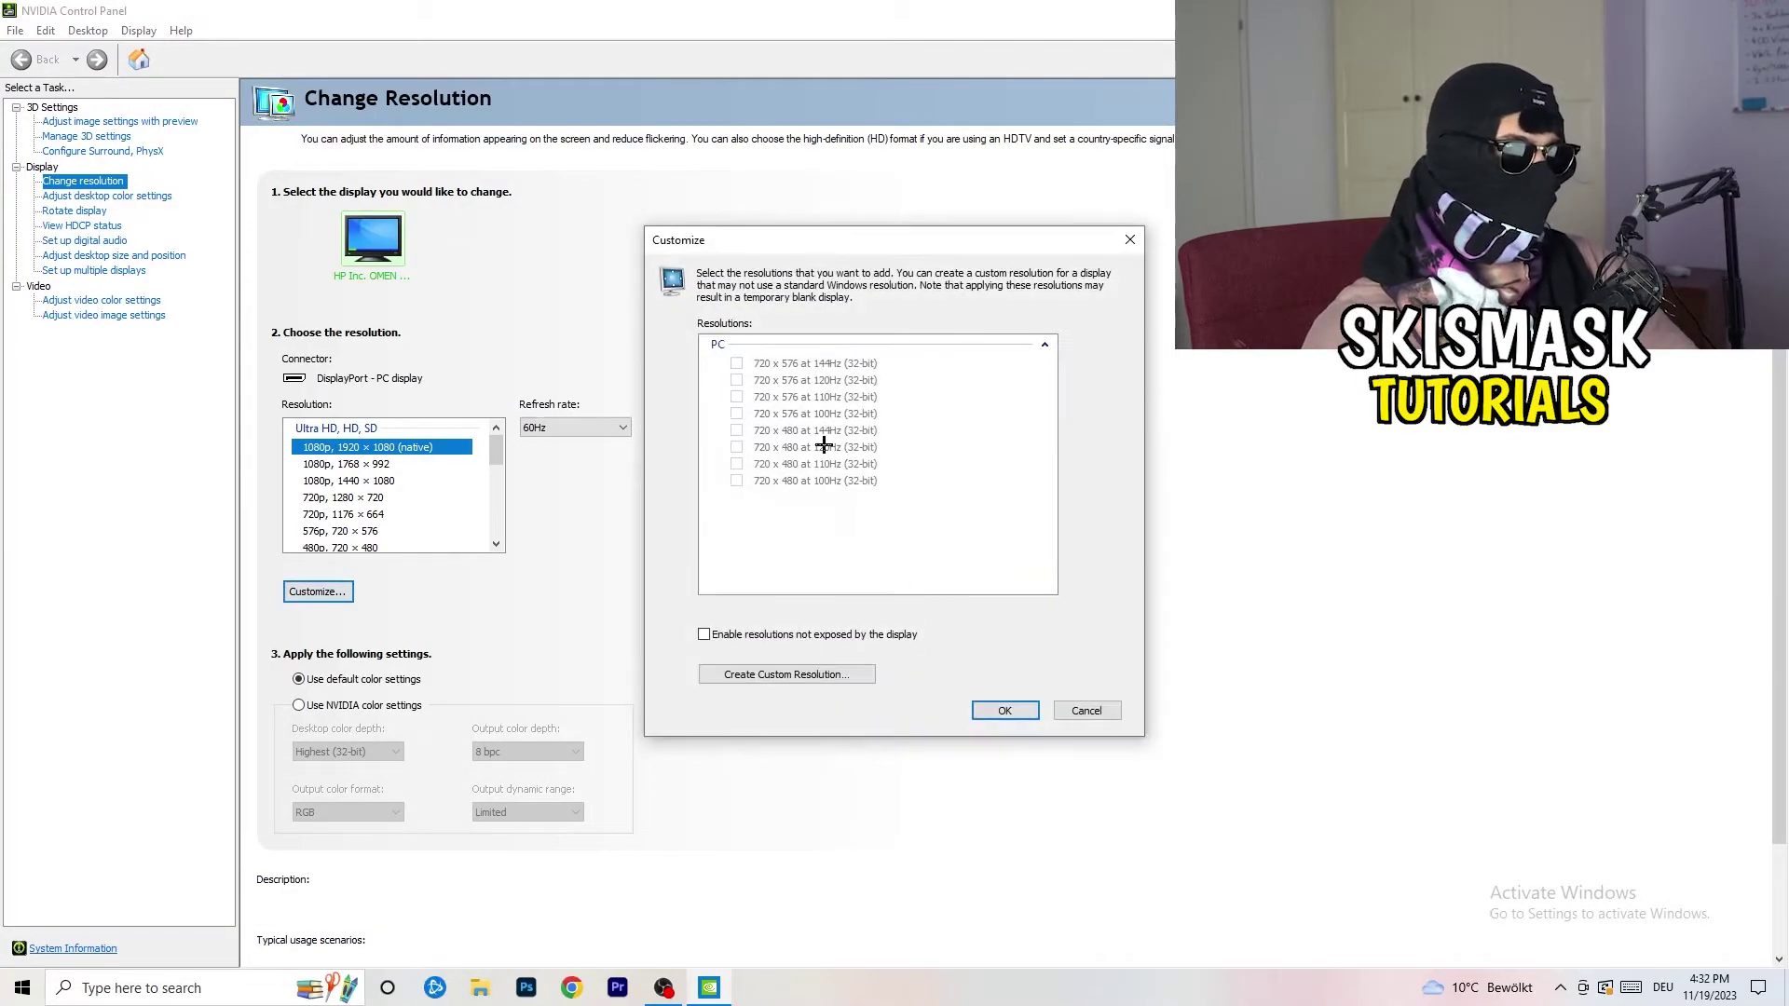
{"action": "left_click", "coordinate": [820, 672]}
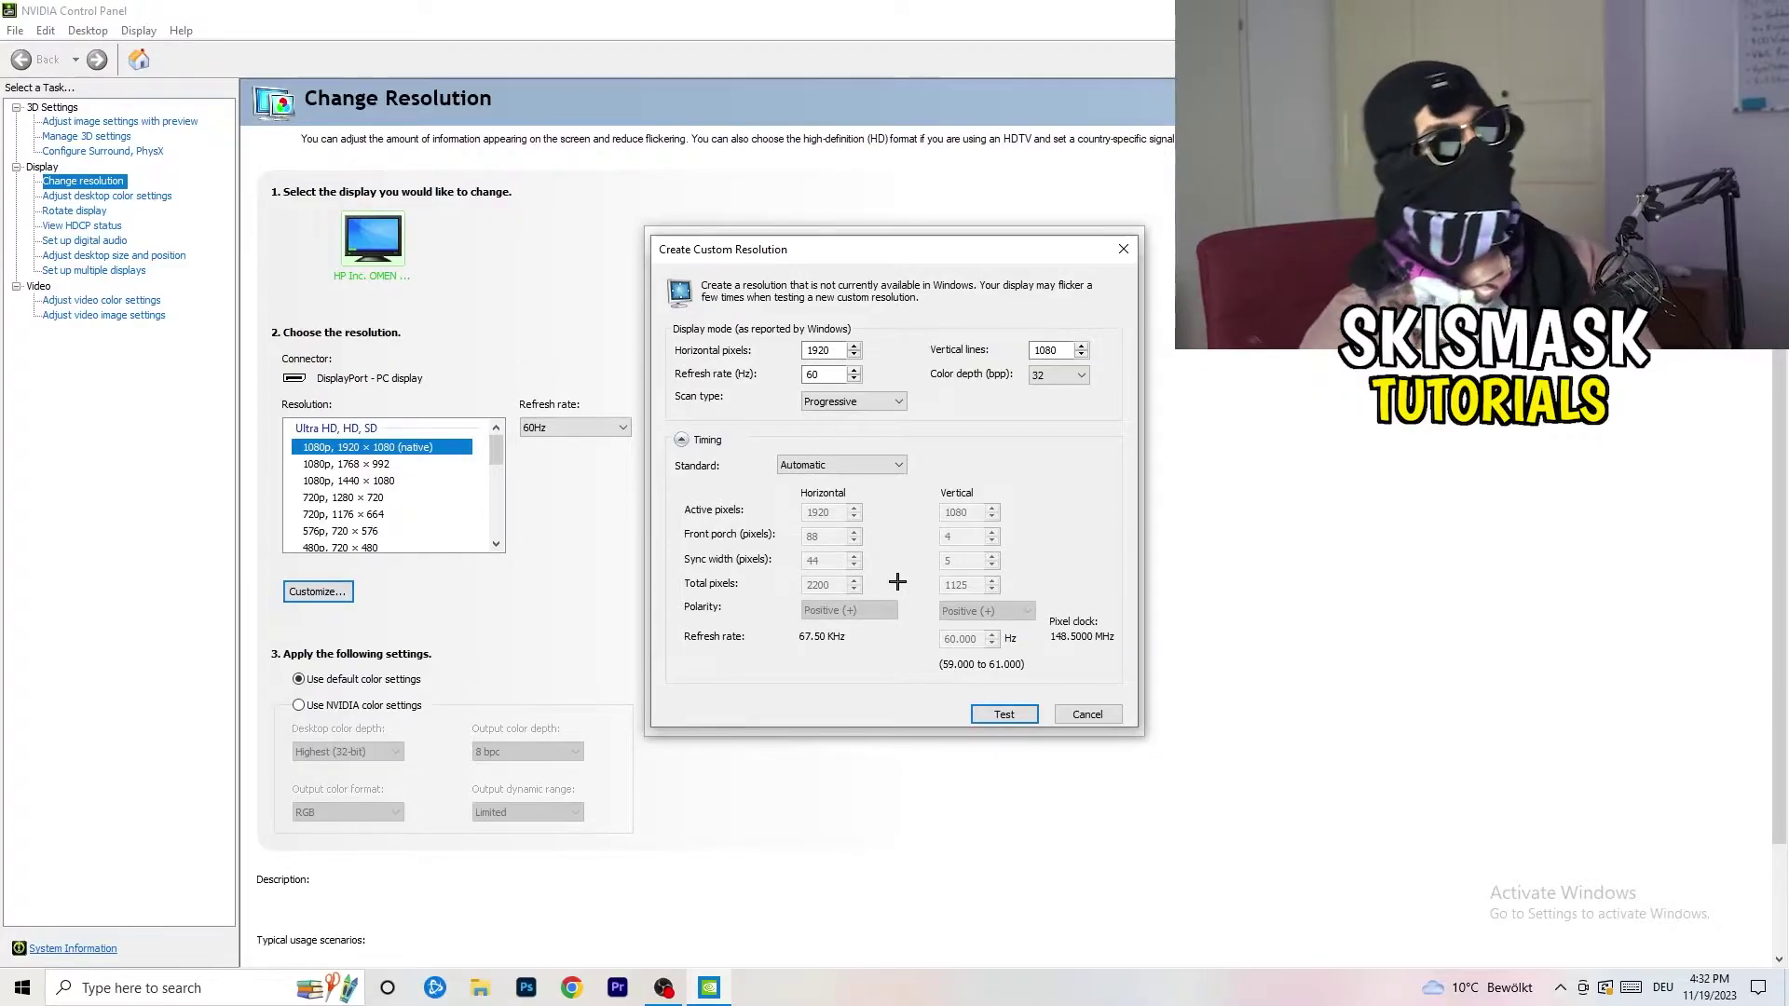
{"action": "left_click_drag", "start_coordinate": [836, 353], "coordinate": [778, 346]}
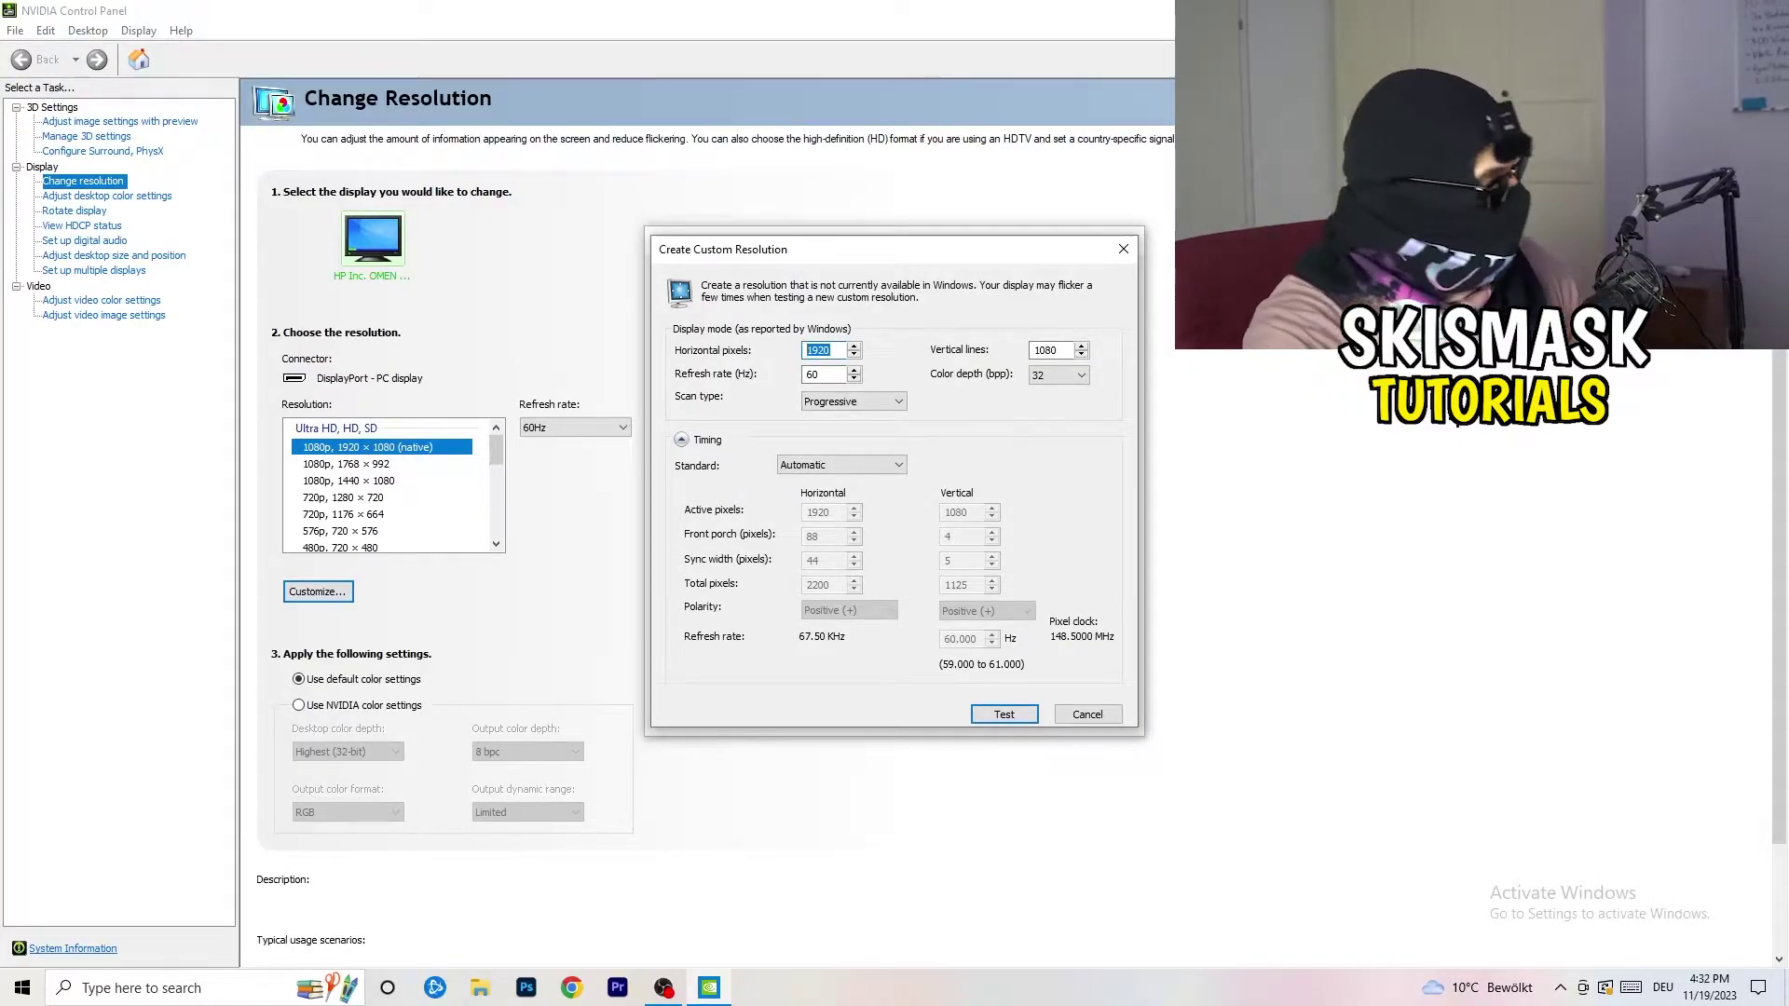
{"action": "type", "text": "1140"}
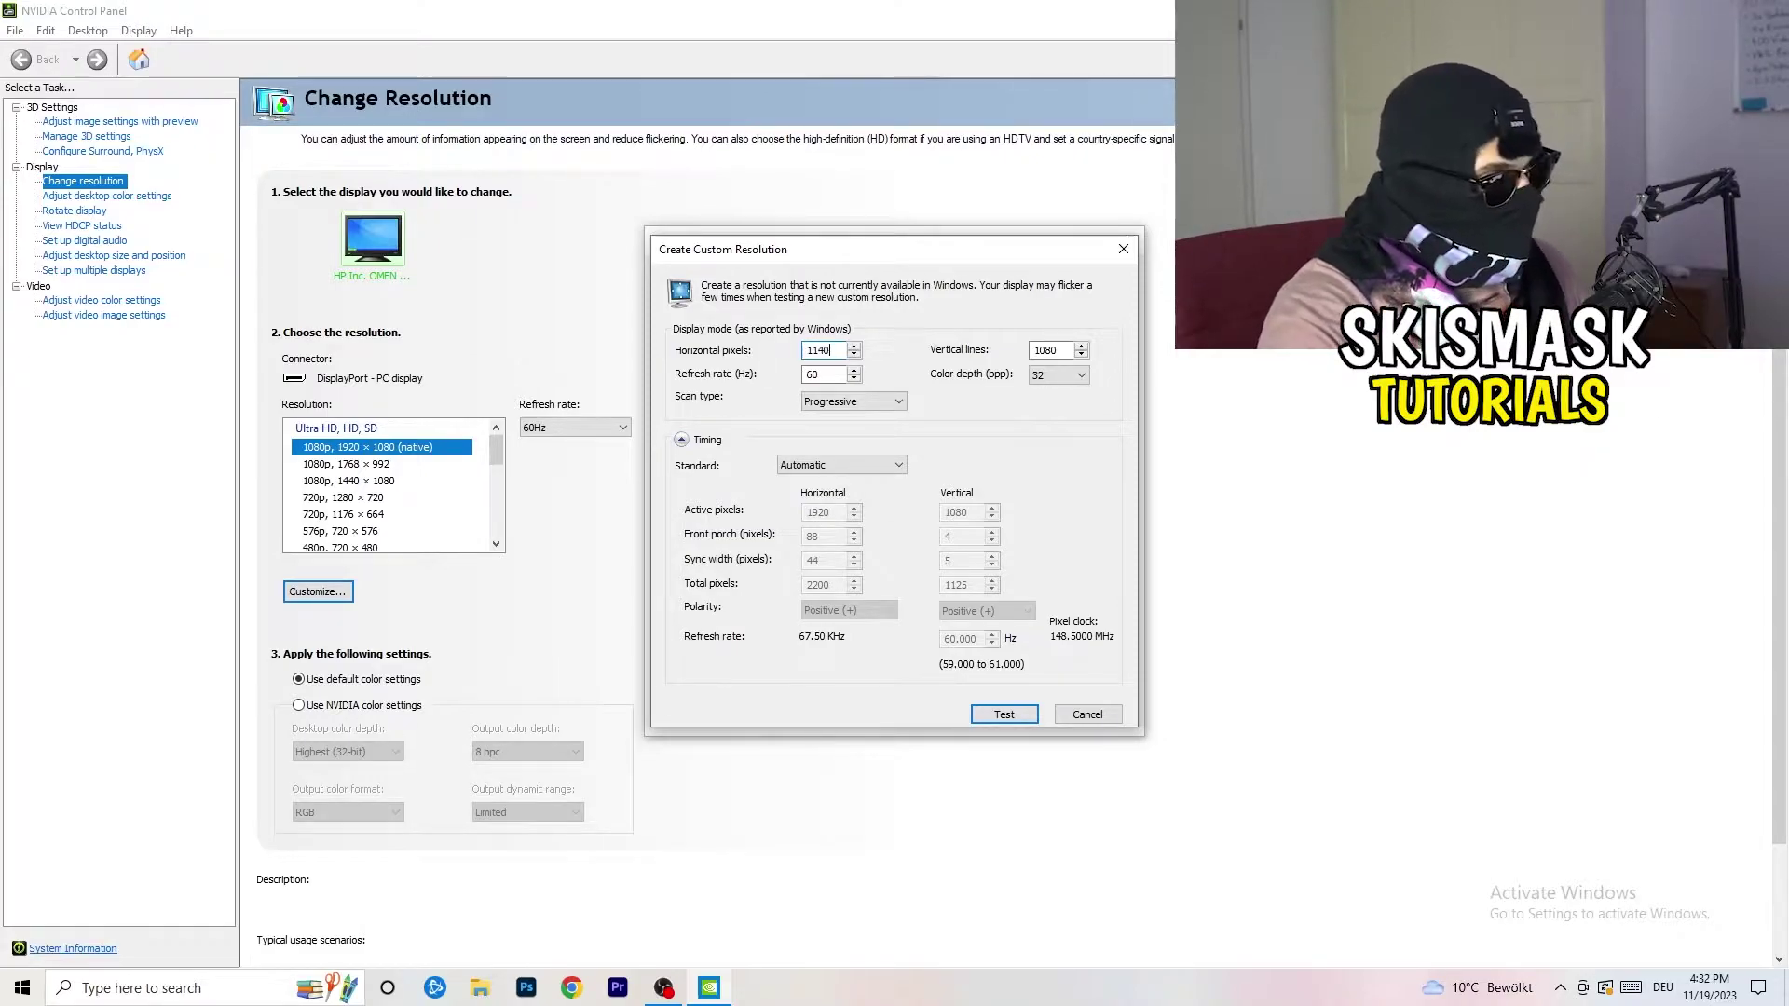
{"action": "key", "text": "BackSpace"}
{"action": "key", "text": "BackSpace"}
{"action": "key", "text": "BackSpace"}
{"action": "type", "text": "440"}
{"action": "double_click", "coordinate": [1044, 352]}
{"action": "type", "text": "10"}
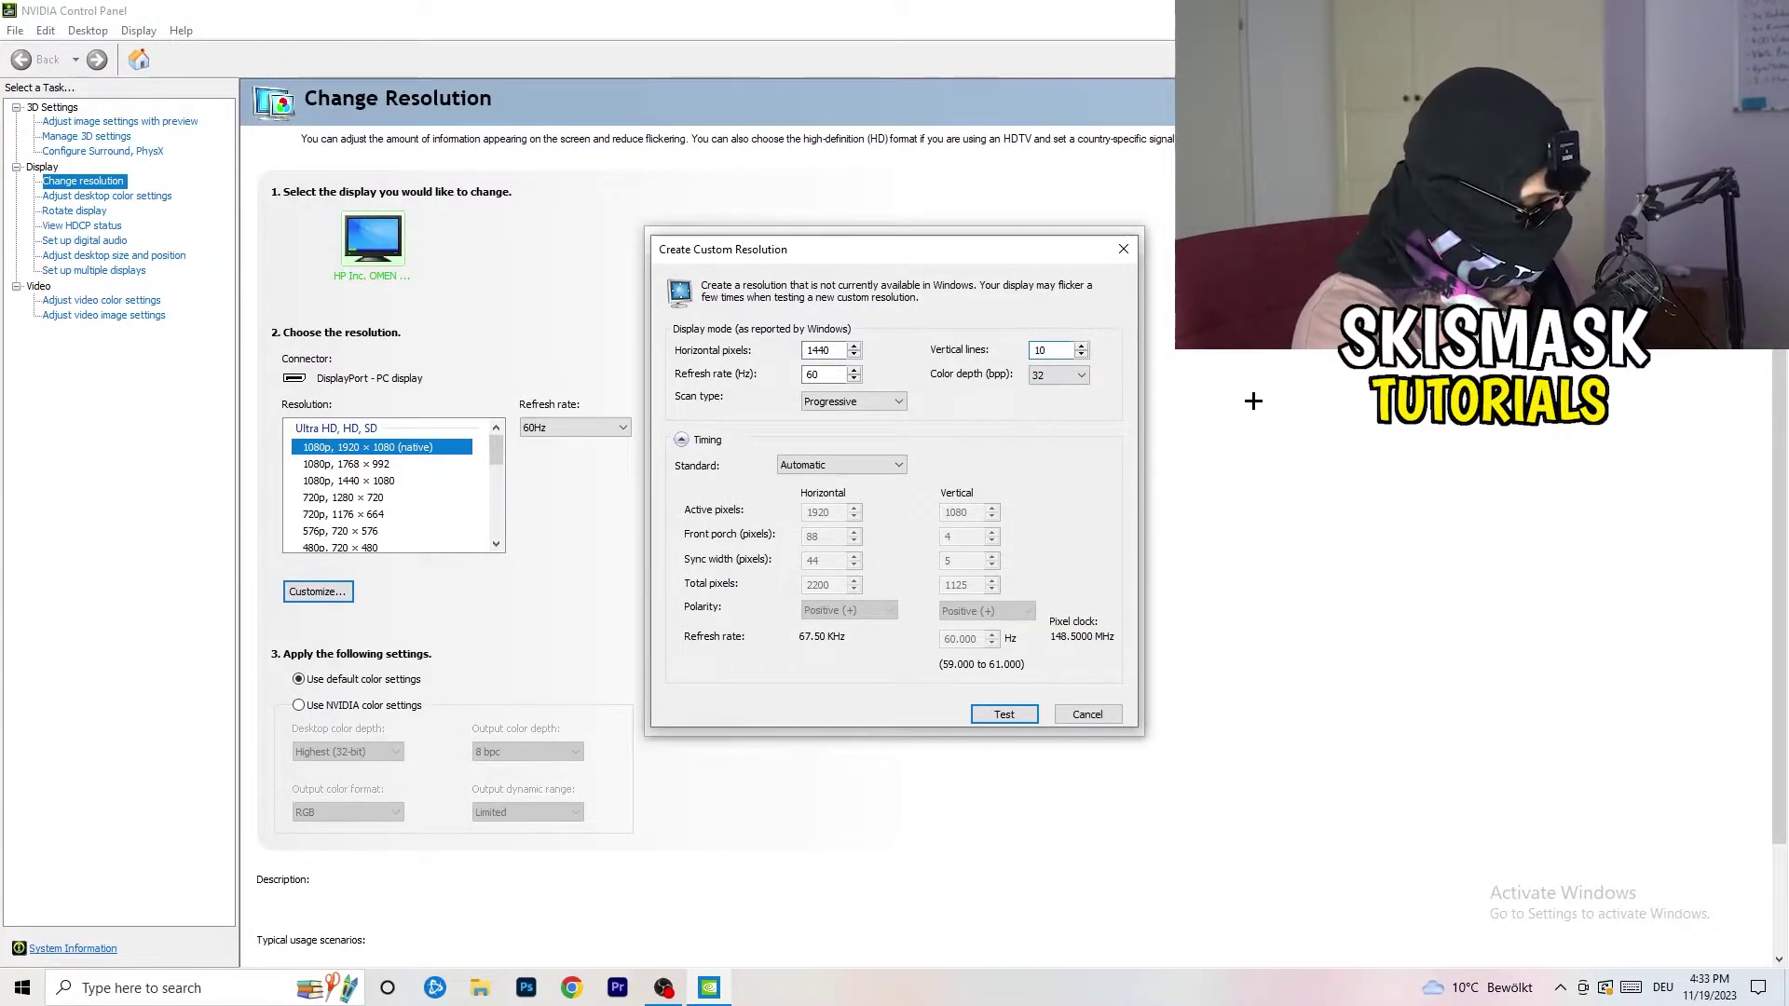
{"action": "type", "text": "40"}
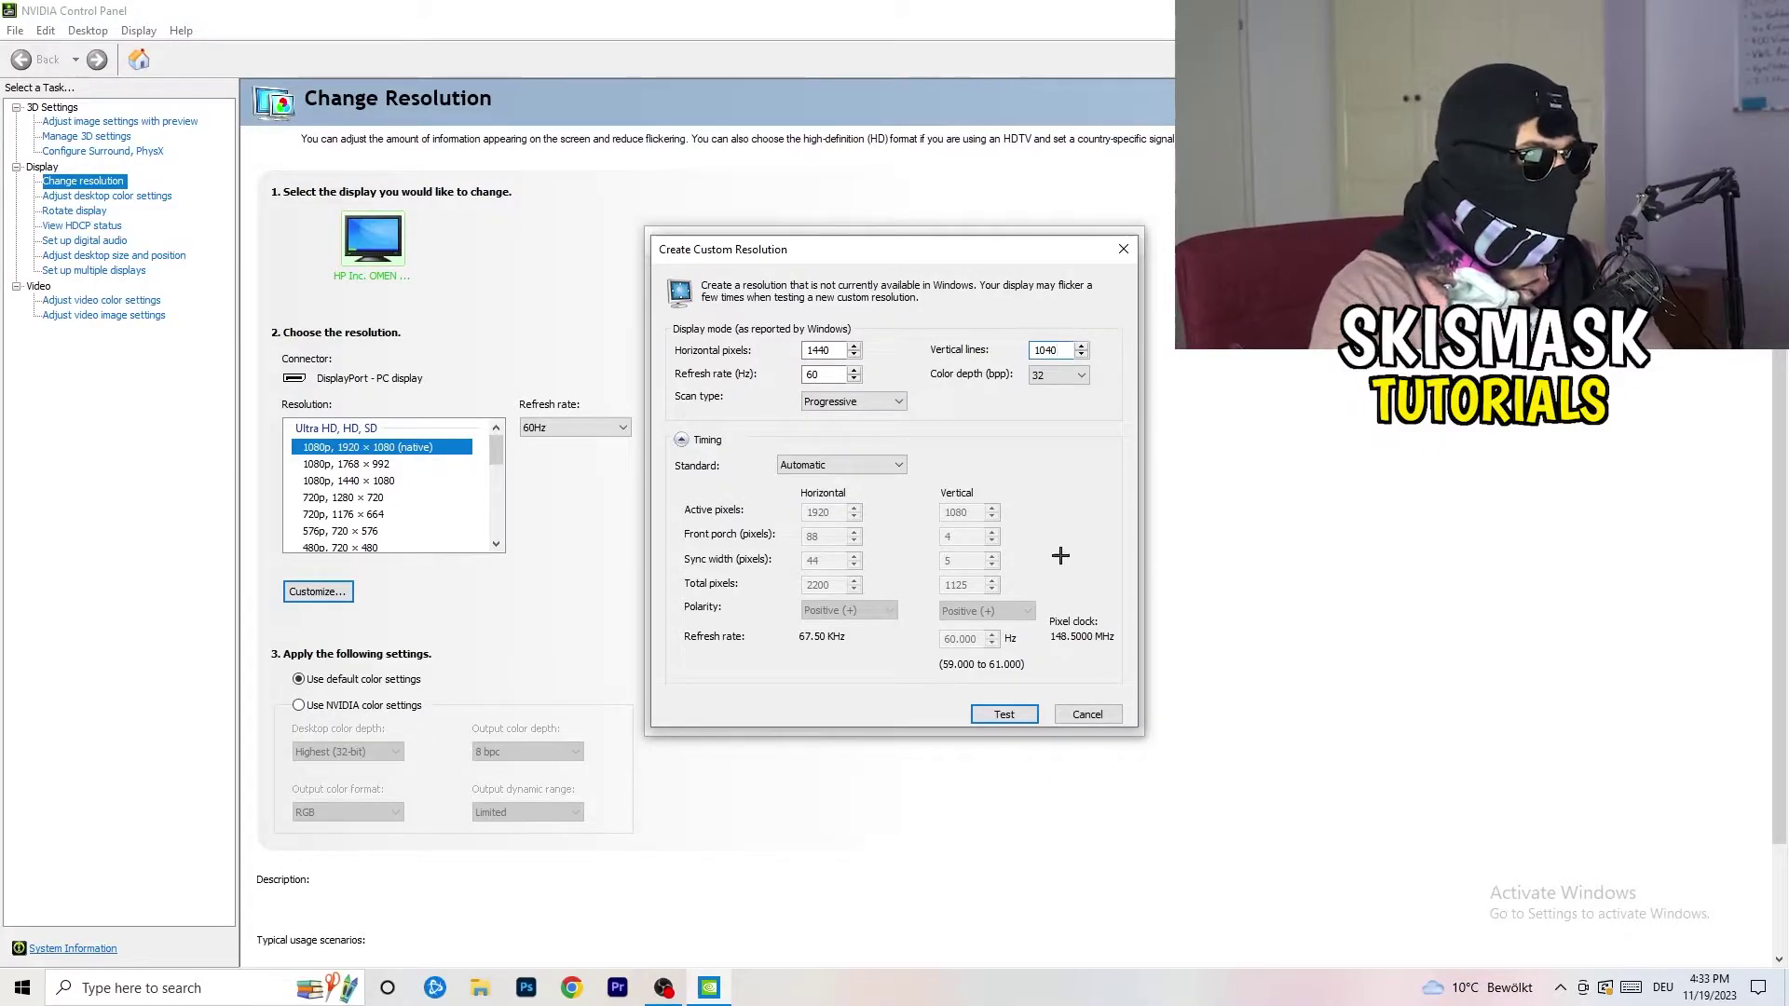
- Keep Progressive scan, choose CVT reduced blank timing, then close both dialogs without testing
{"action": "left_click", "coordinate": [850, 402]}
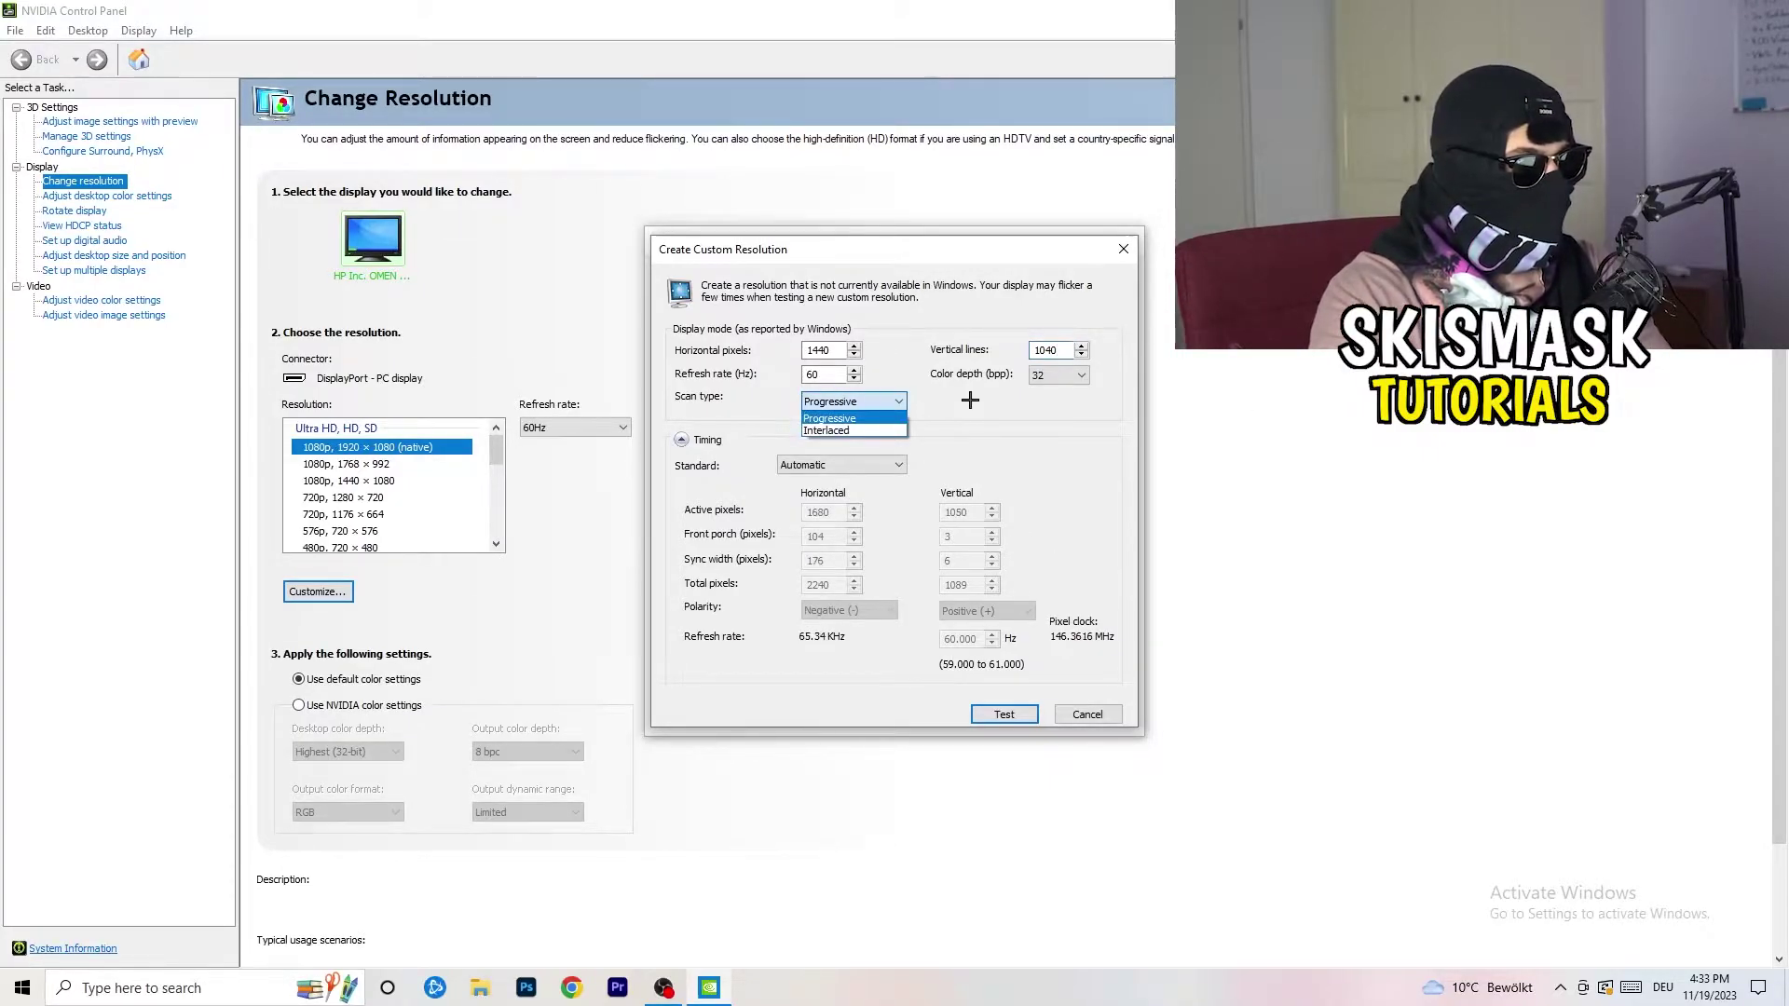
{"action": "left_click", "coordinate": [982, 457]}
{"action": "left_click", "coordinate": [864, 466]}
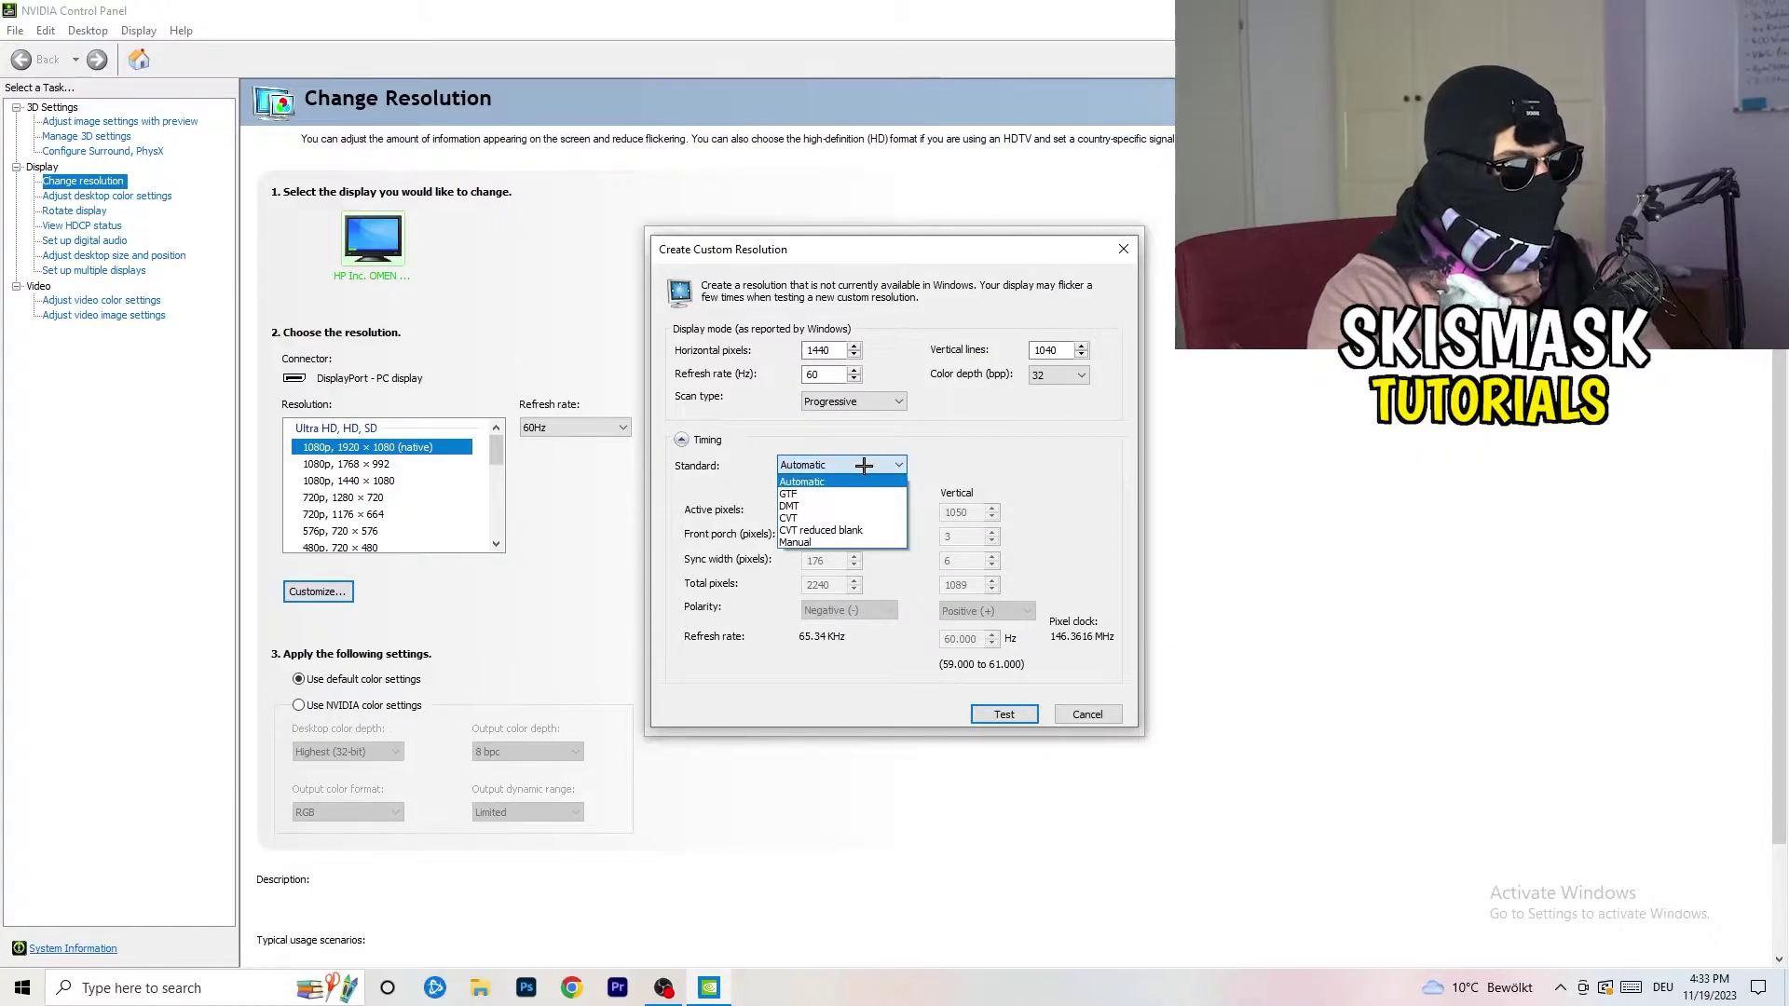
{"action": "left_click", "coordinate": [983, 475]}
{"action": "left_click", "coordinate": [839, 466]}
{"action": "left_click", "coordinate": [1044, 463]}
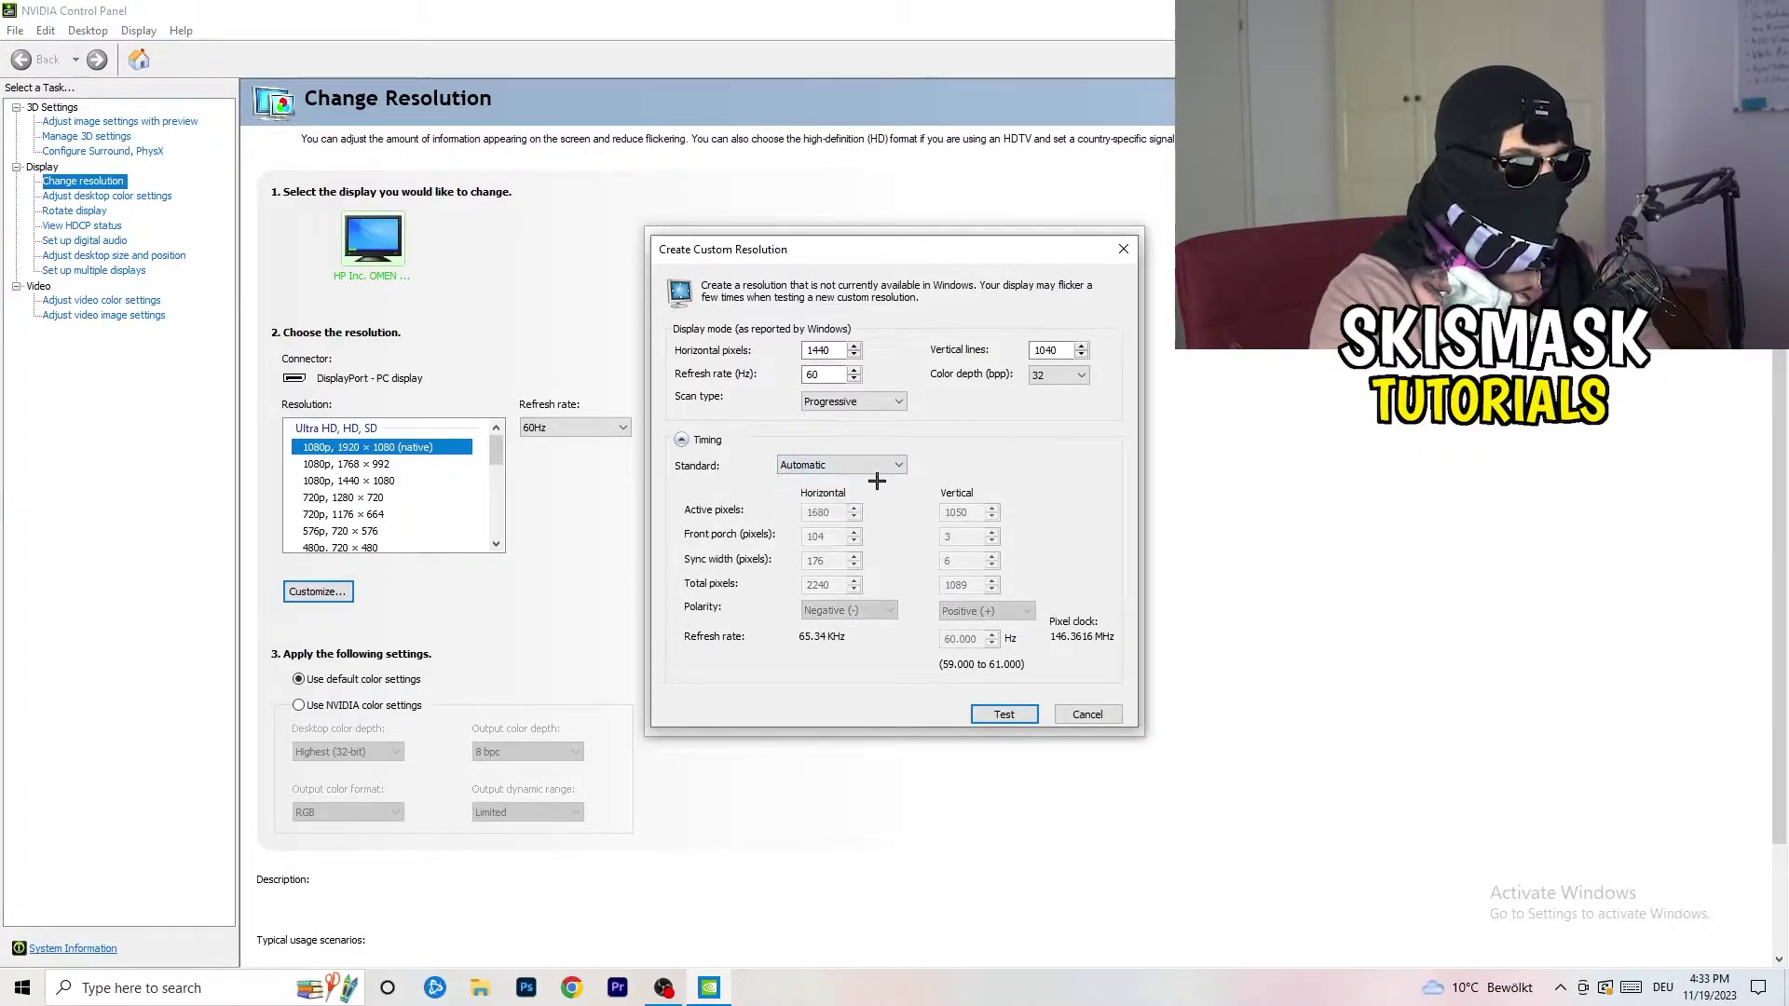
{"action": "left_click", "coordinate": [837, 466]}
{"action": "left_click", "coordinate": [845, 509]}
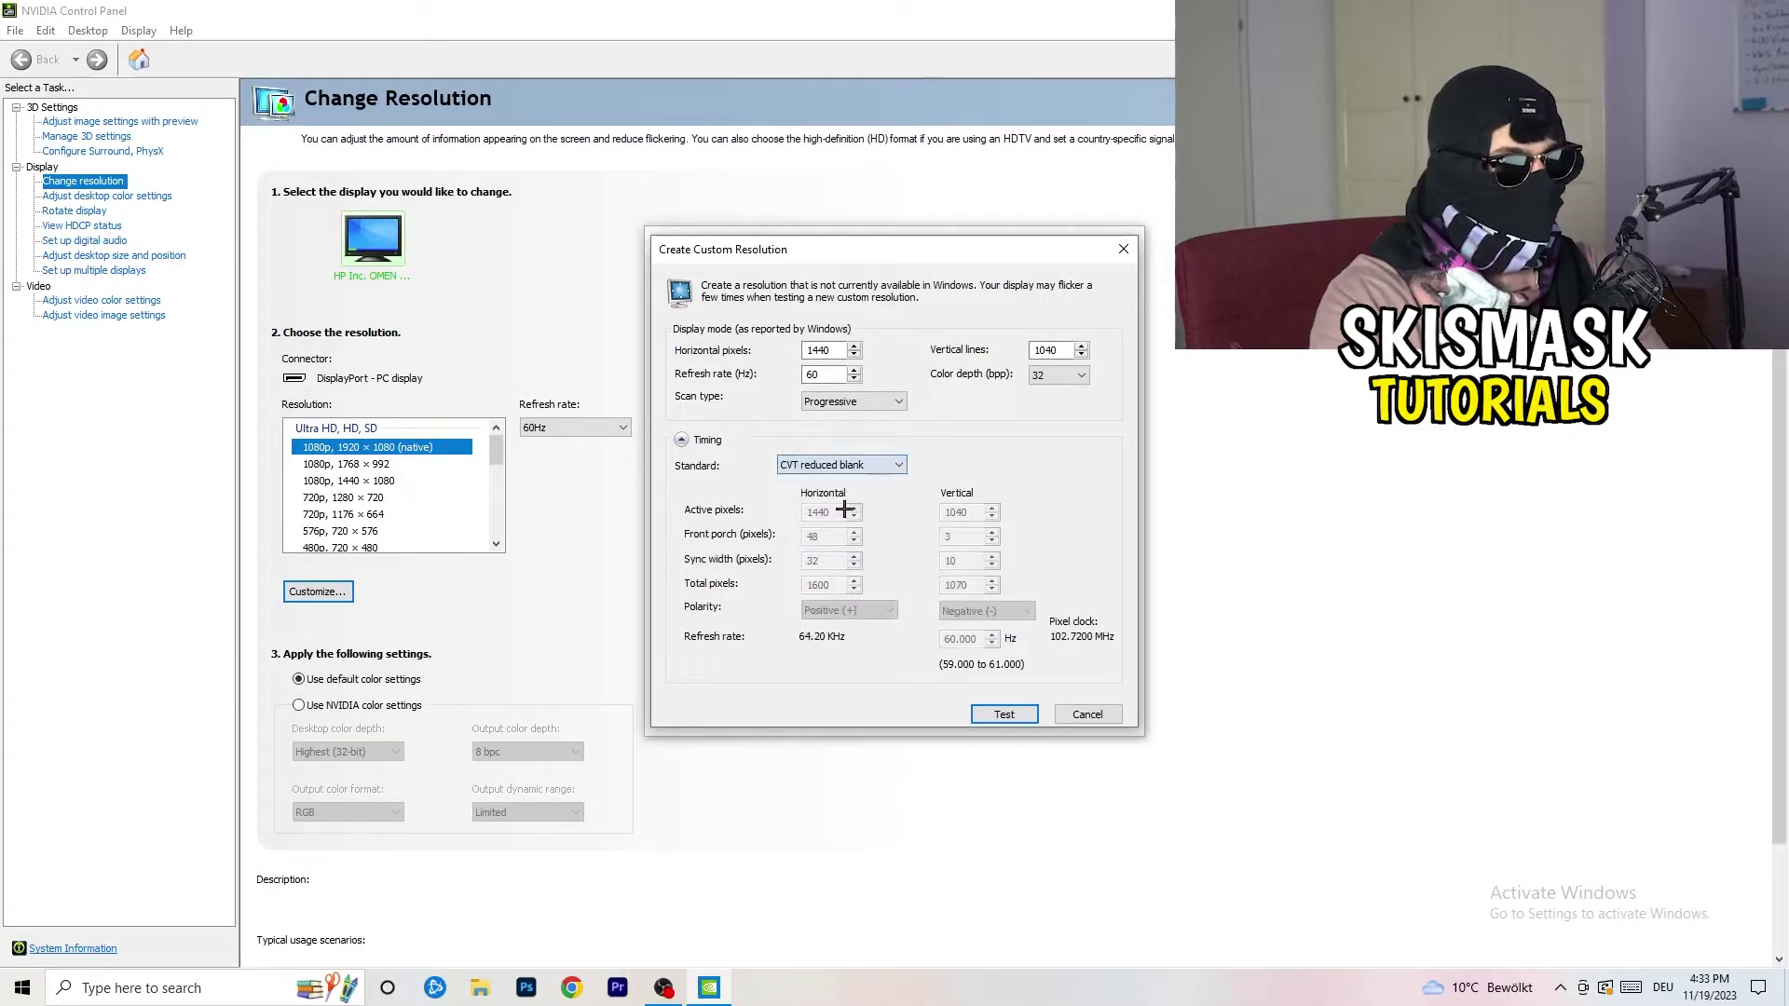
{"action": "left_click", "coordinate": [1130, 244]}
{"action": "left_click", "coordinate": [1132, 237]}
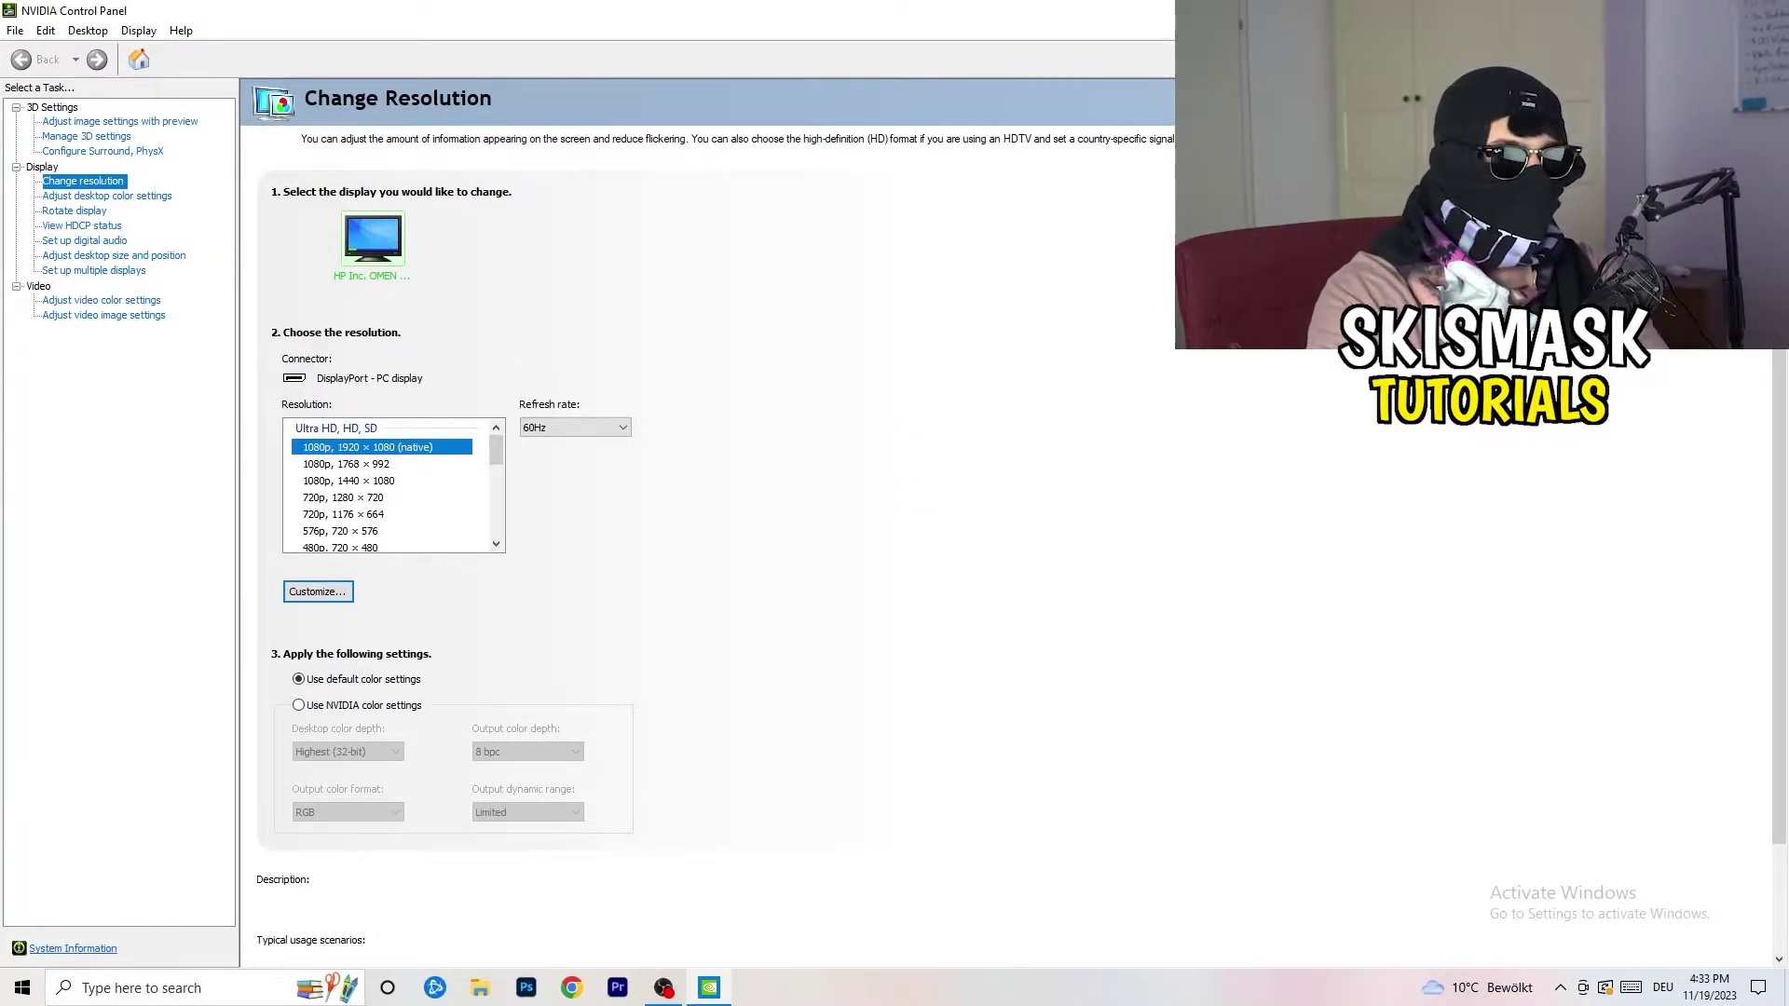
- Close NVIDIA Control Panel and open the System display page in Windows Settings
{"action": "key", "text": "alt+F4"}
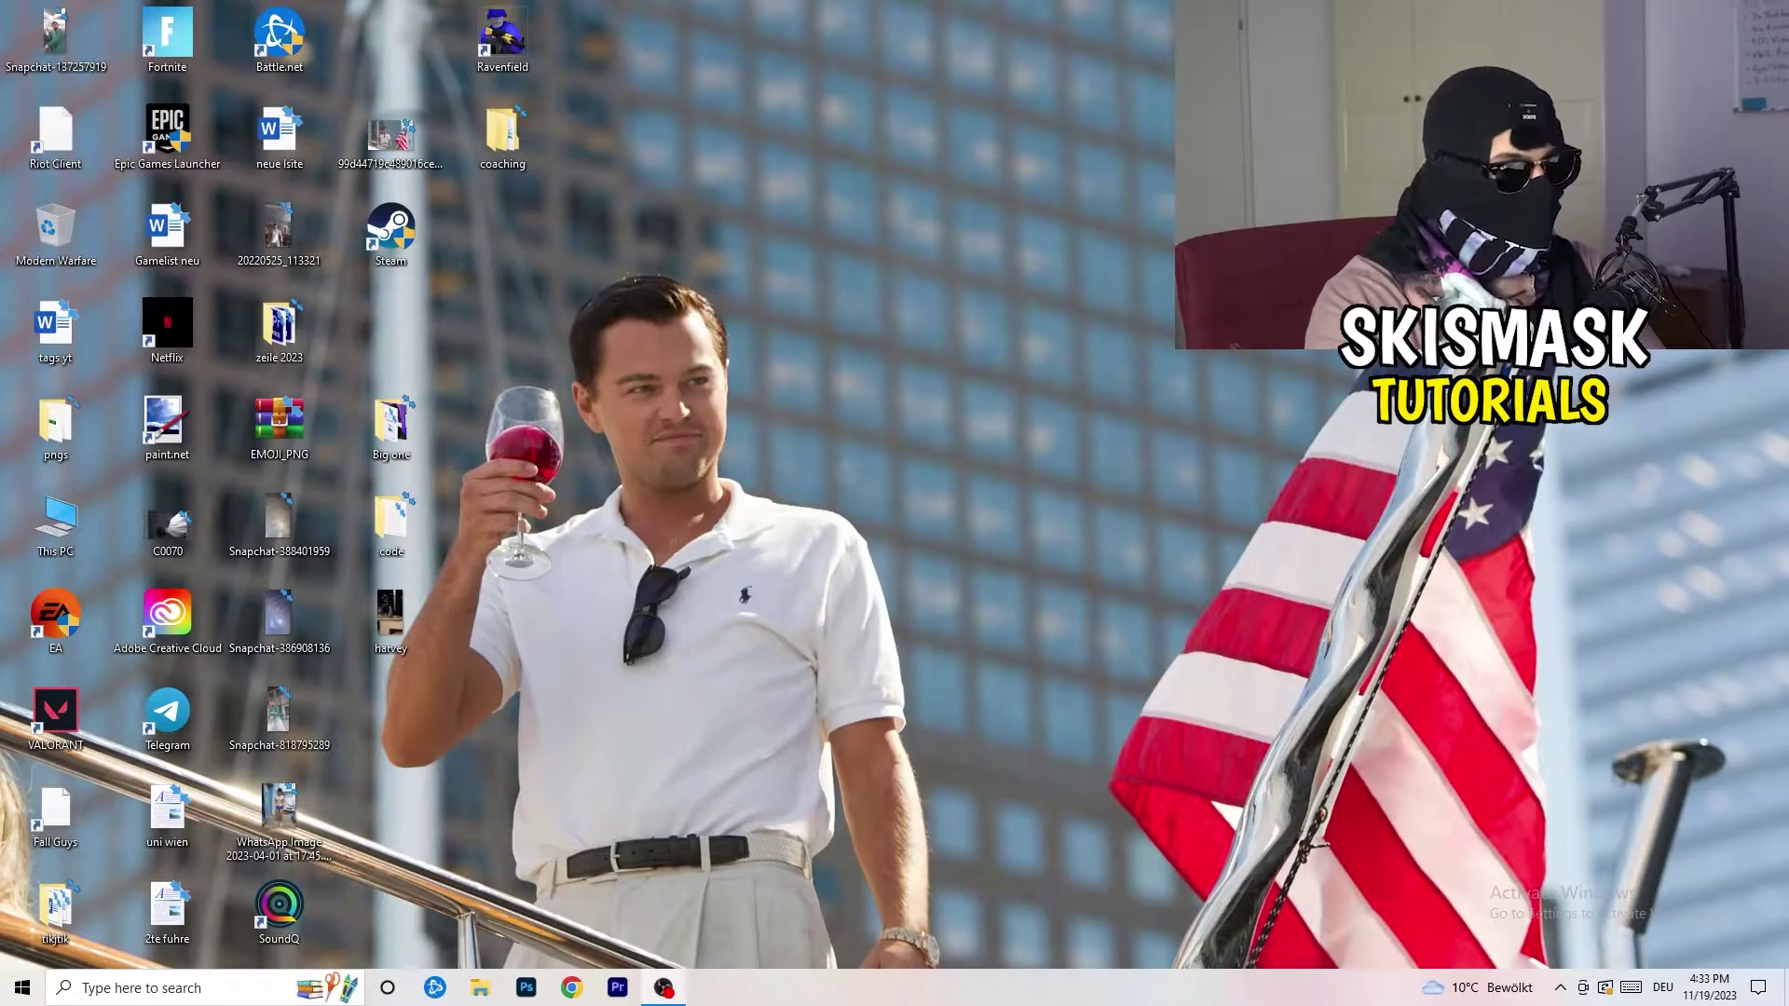
{"action": "left_click", "coordinate": [23, 988]}
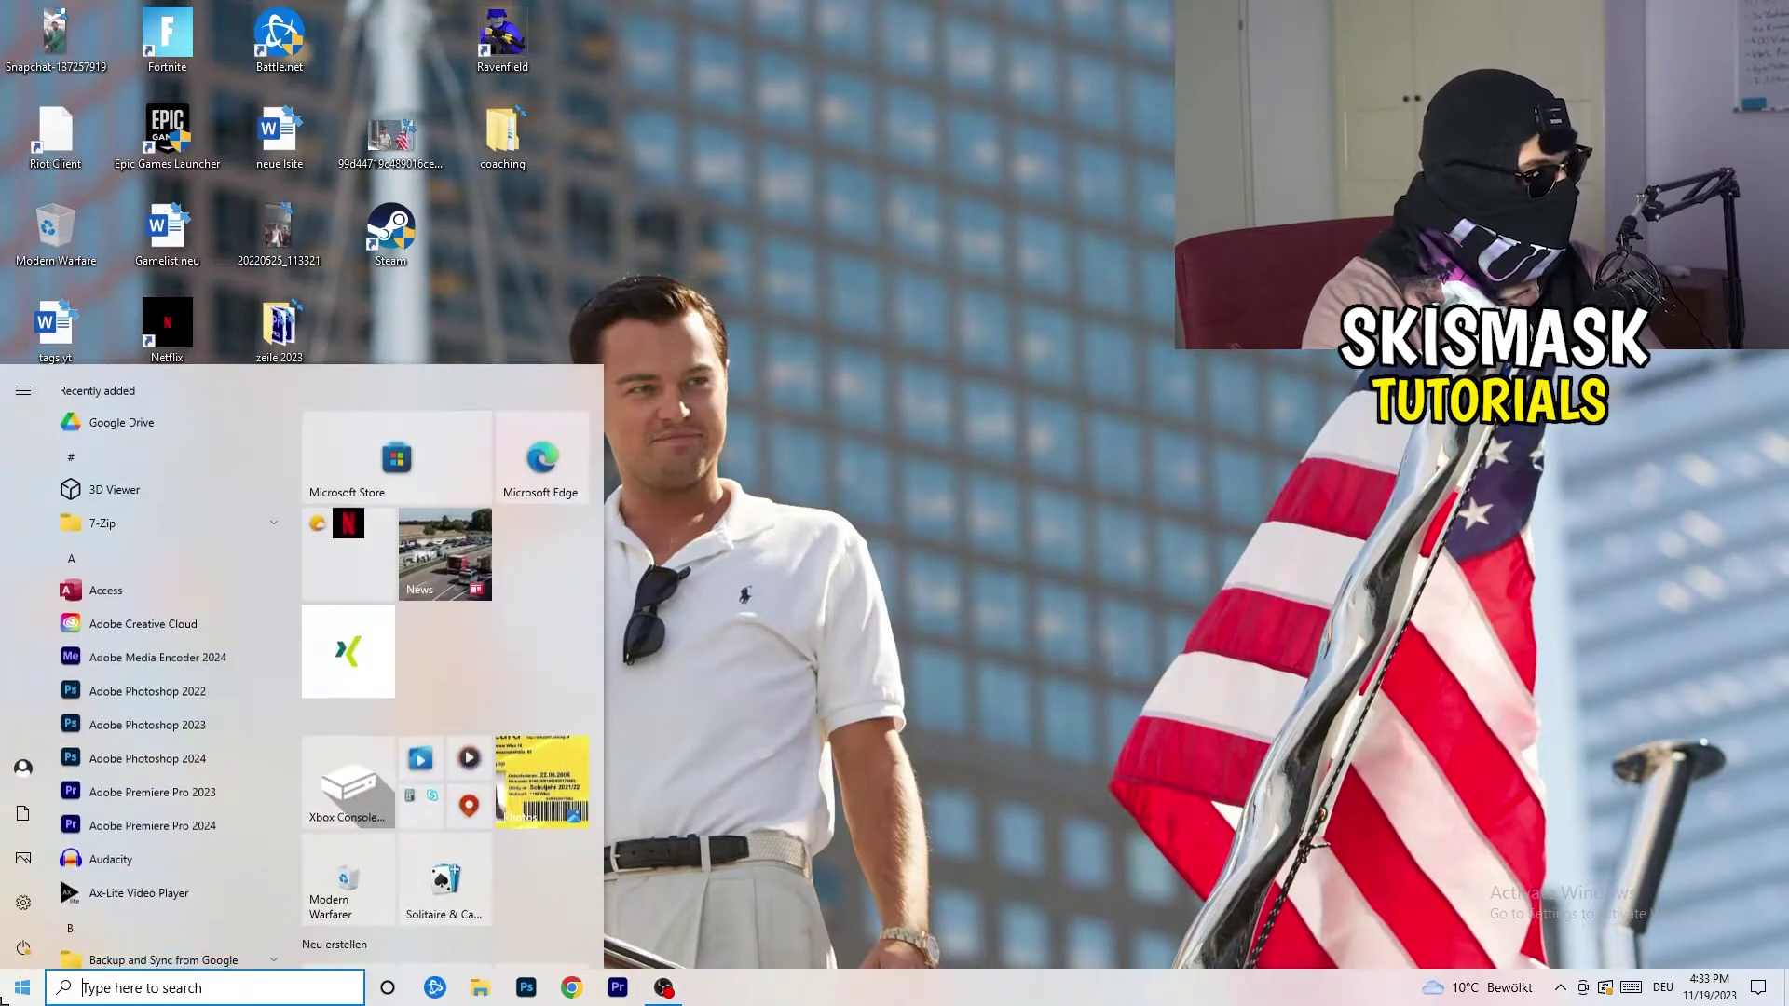
{"action": "left_click", "coordinate": [23, 902]}
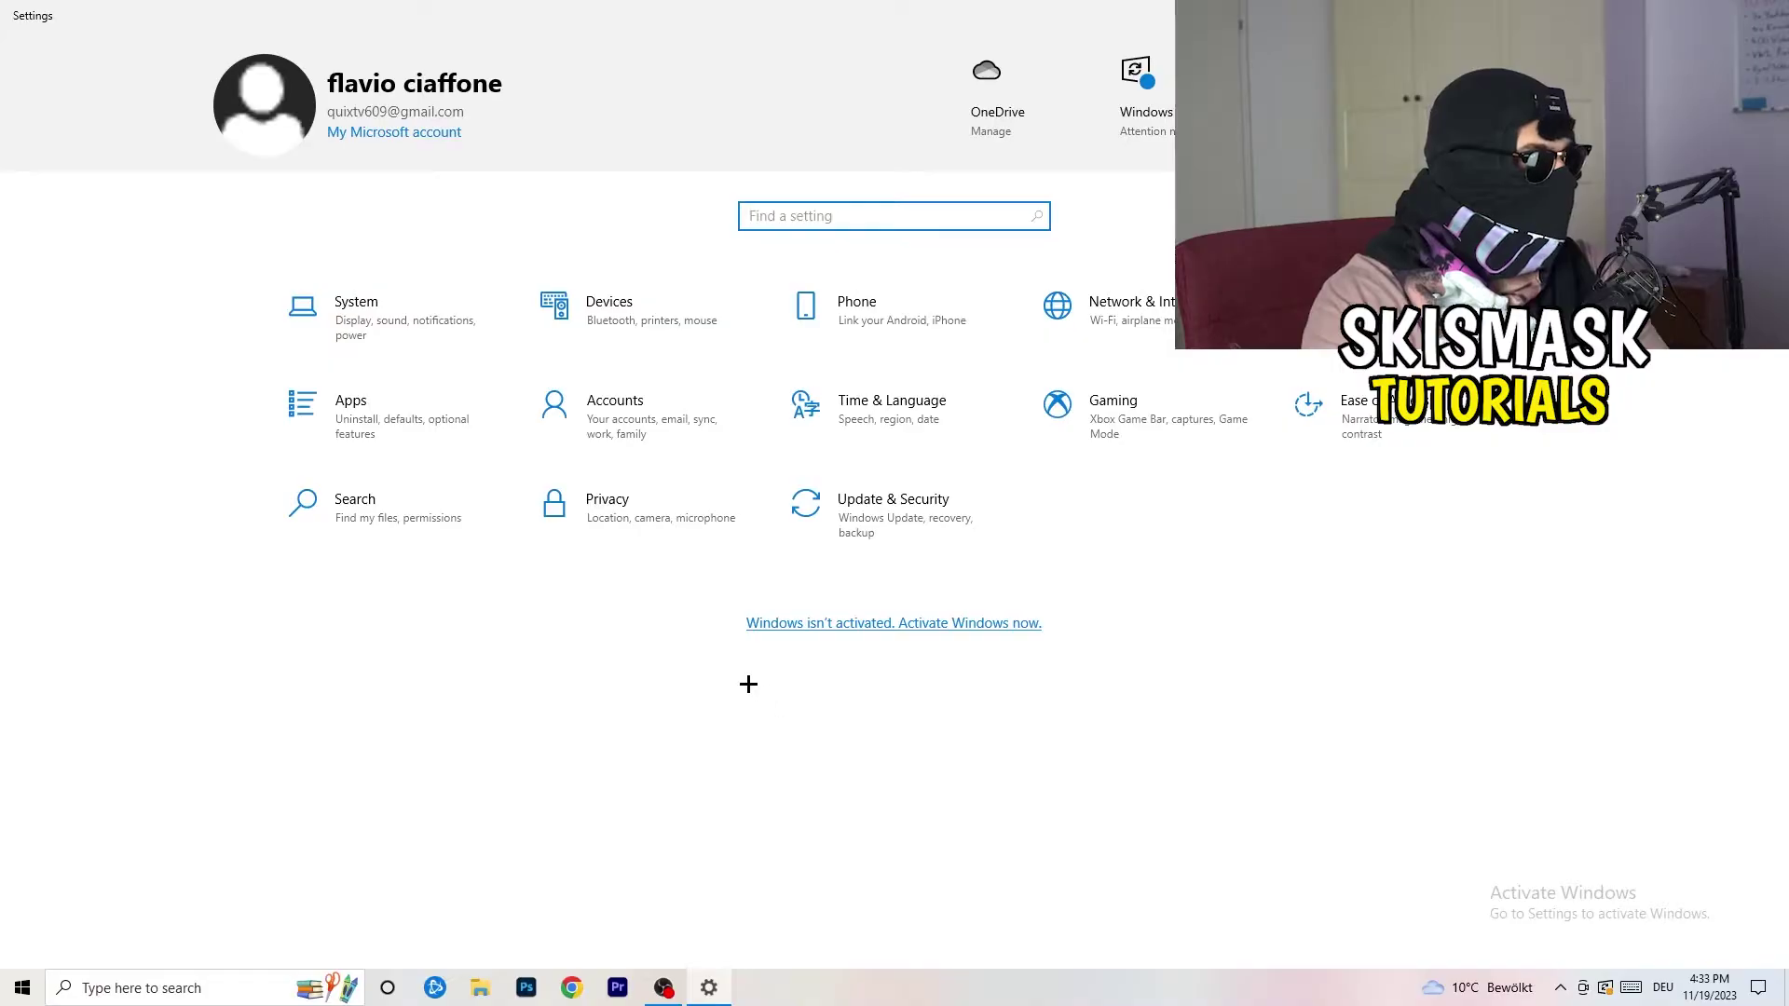
{"action": "left_click", "coordinate": [395, 339]}
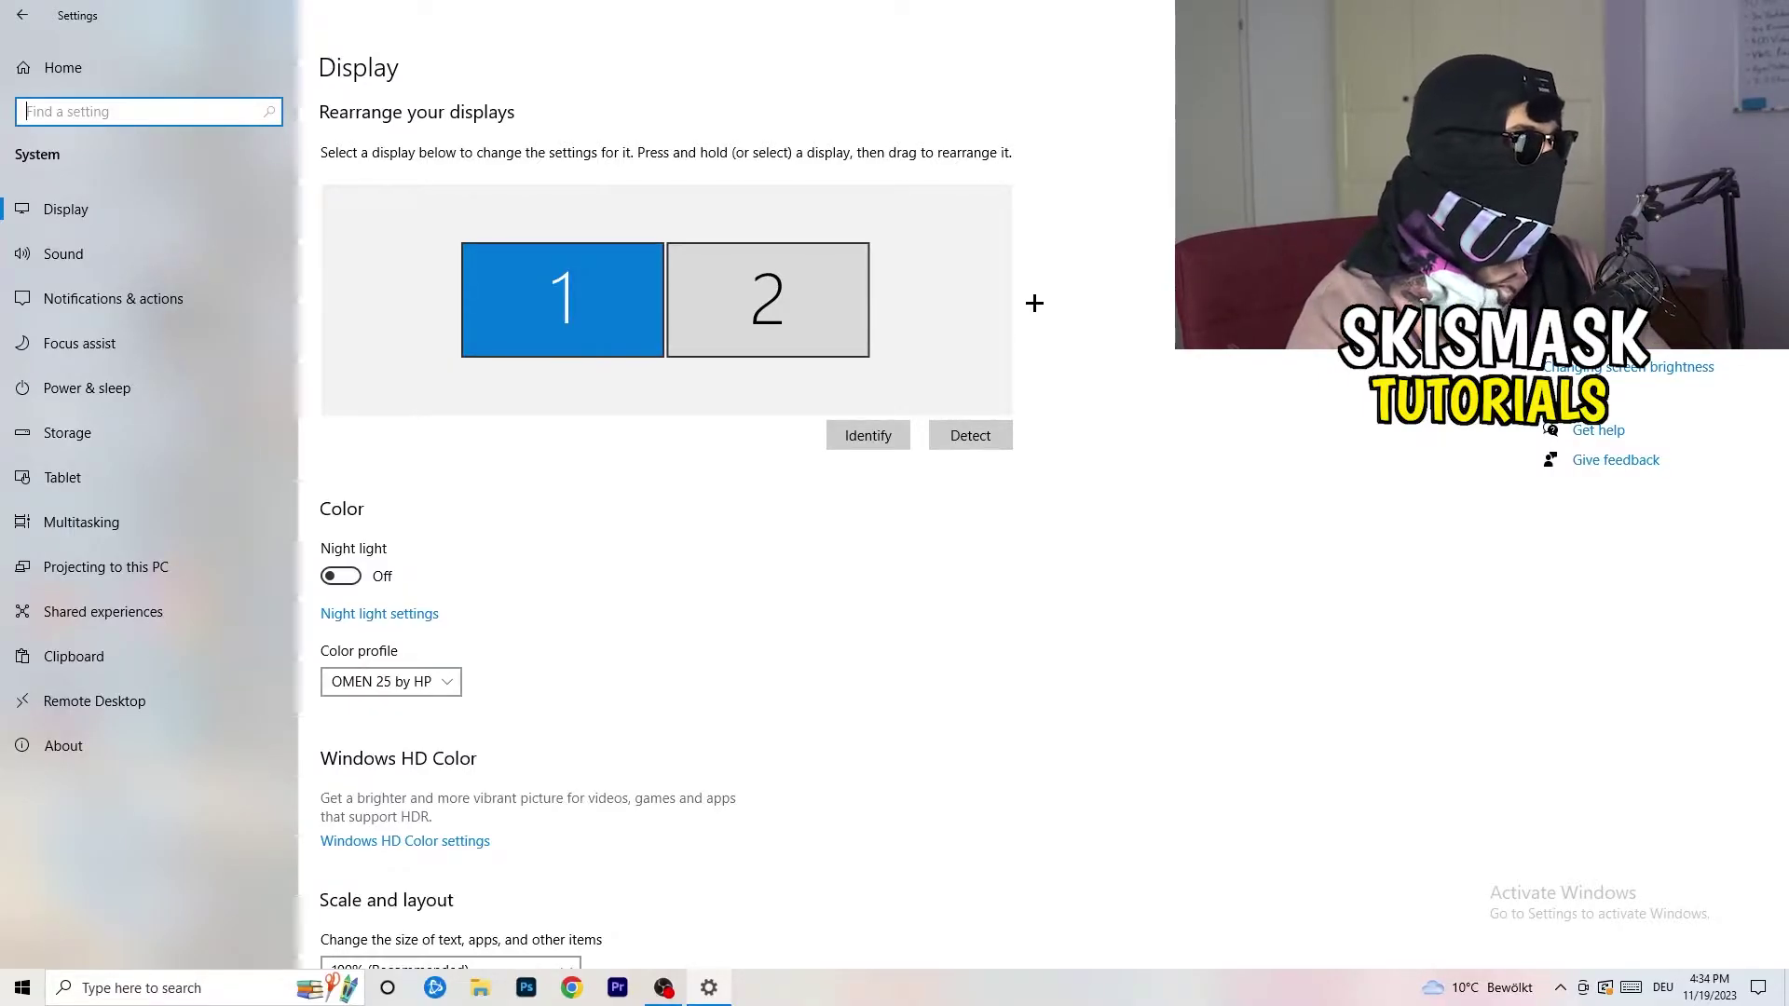
- Confirm the display scale stays at 100% (Recommended)
{"action": "scroll", "coordinate": [587, 451], "scroll_direction": "down", "scroll_amount": 5}
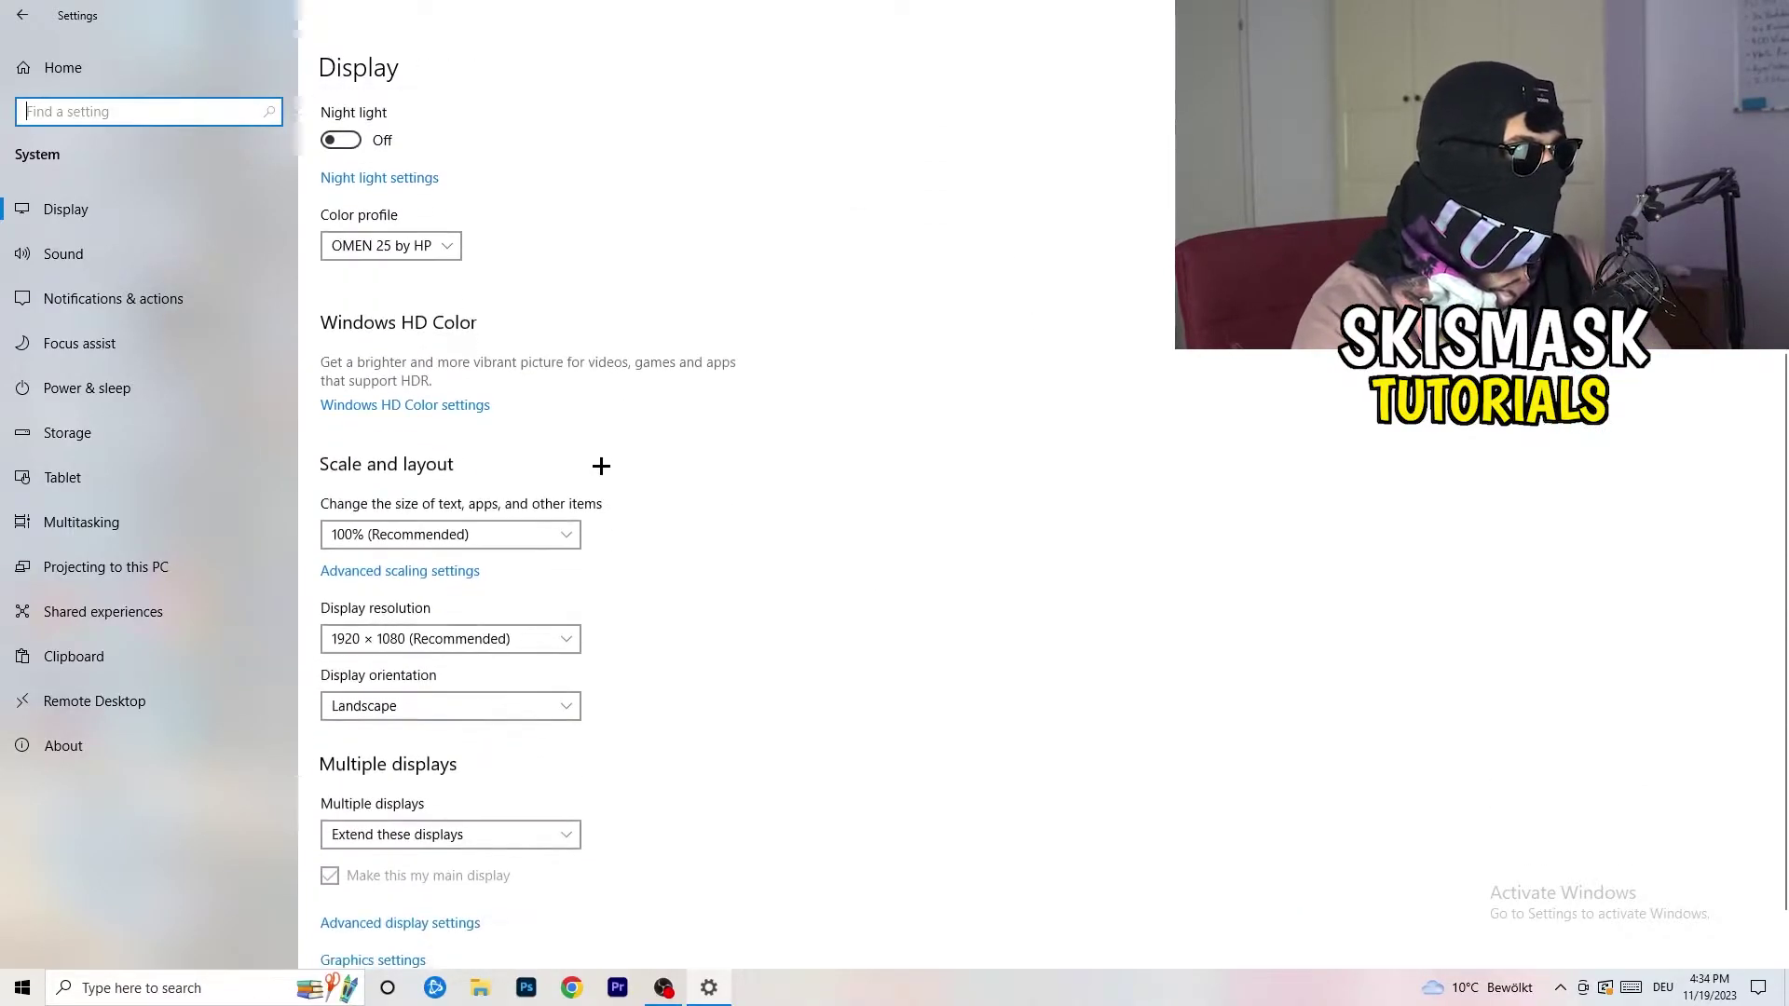
{"action": "left_click", "coordinate": [421, 246]}
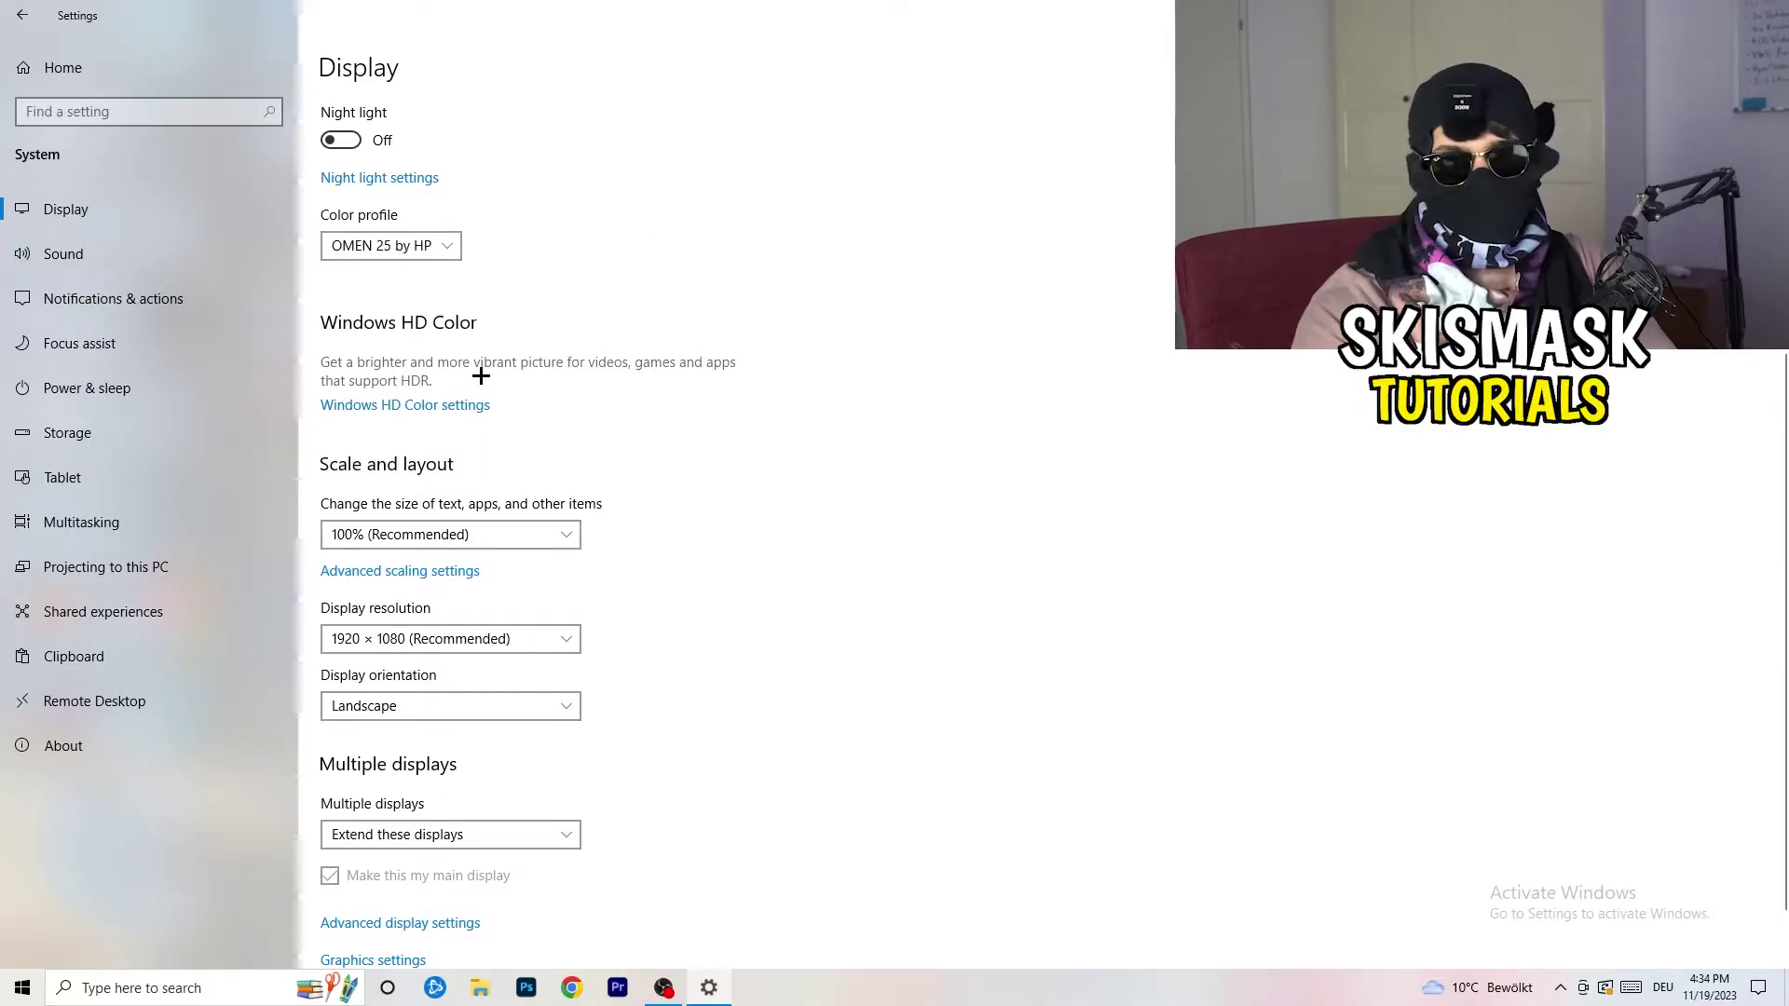
{"action": "scroll", "coordinate": [456, 387], "scroll_direction": "down", "scroll_amount": 1}
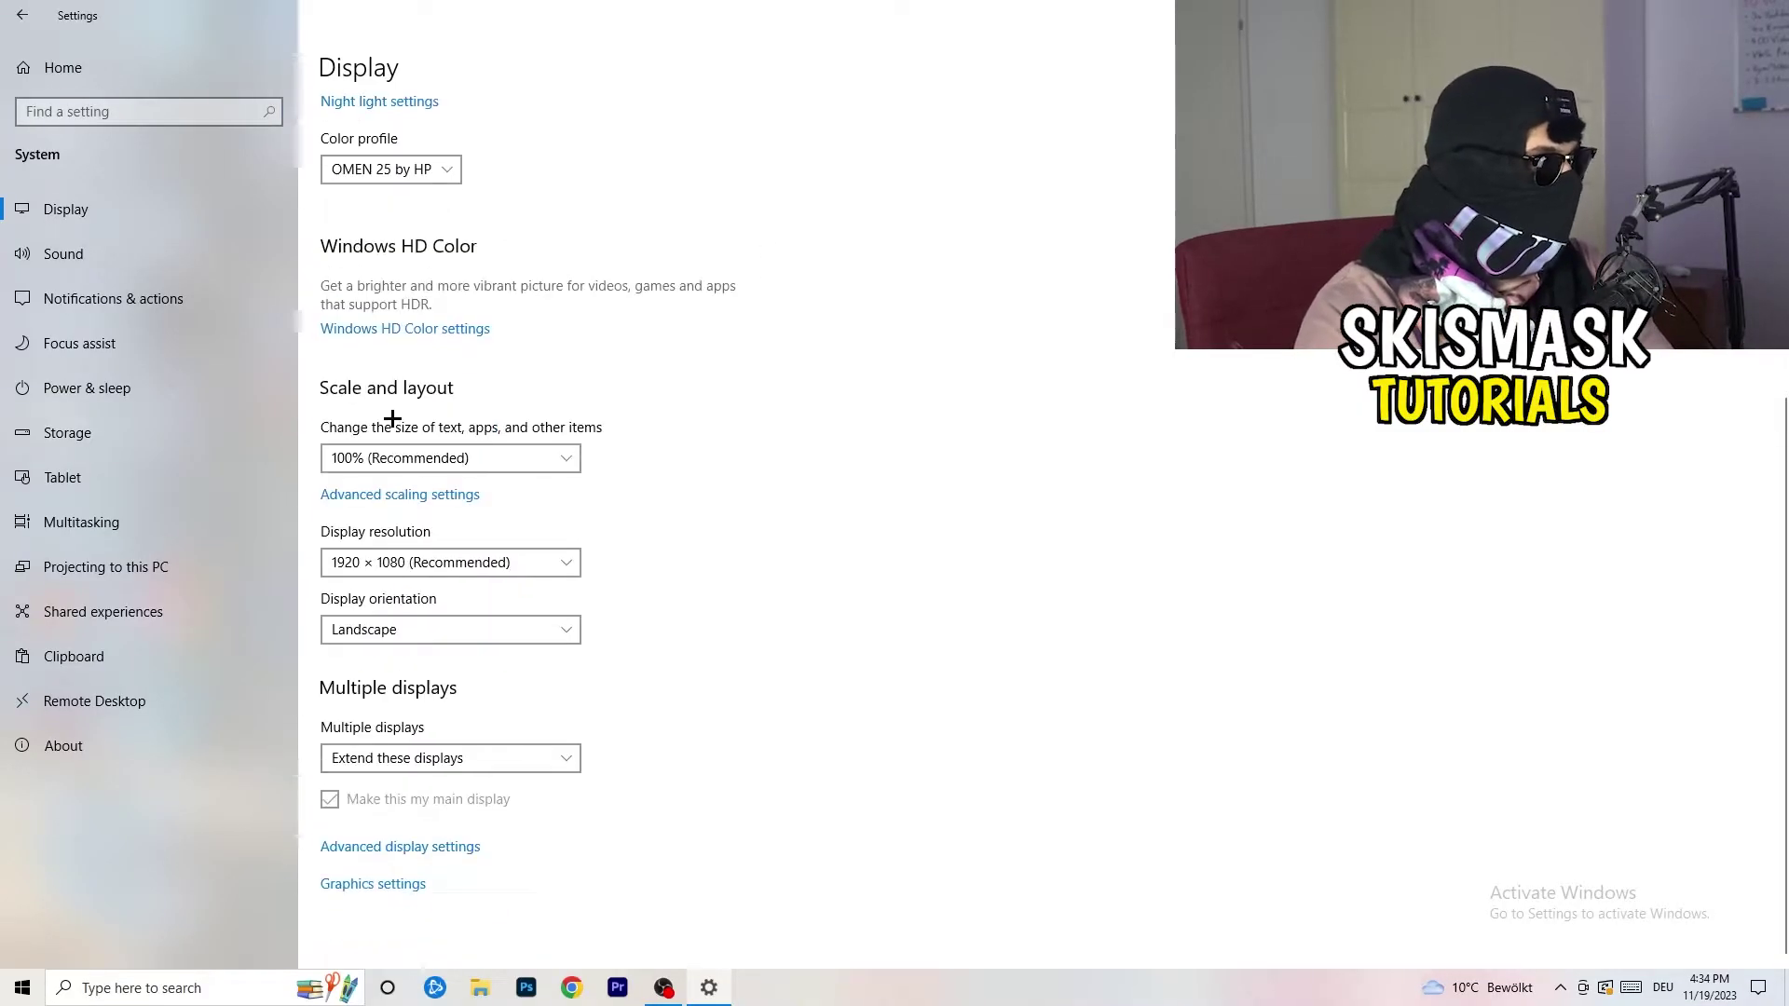
{"action": "left_click", "coordinate": [568, 453]}
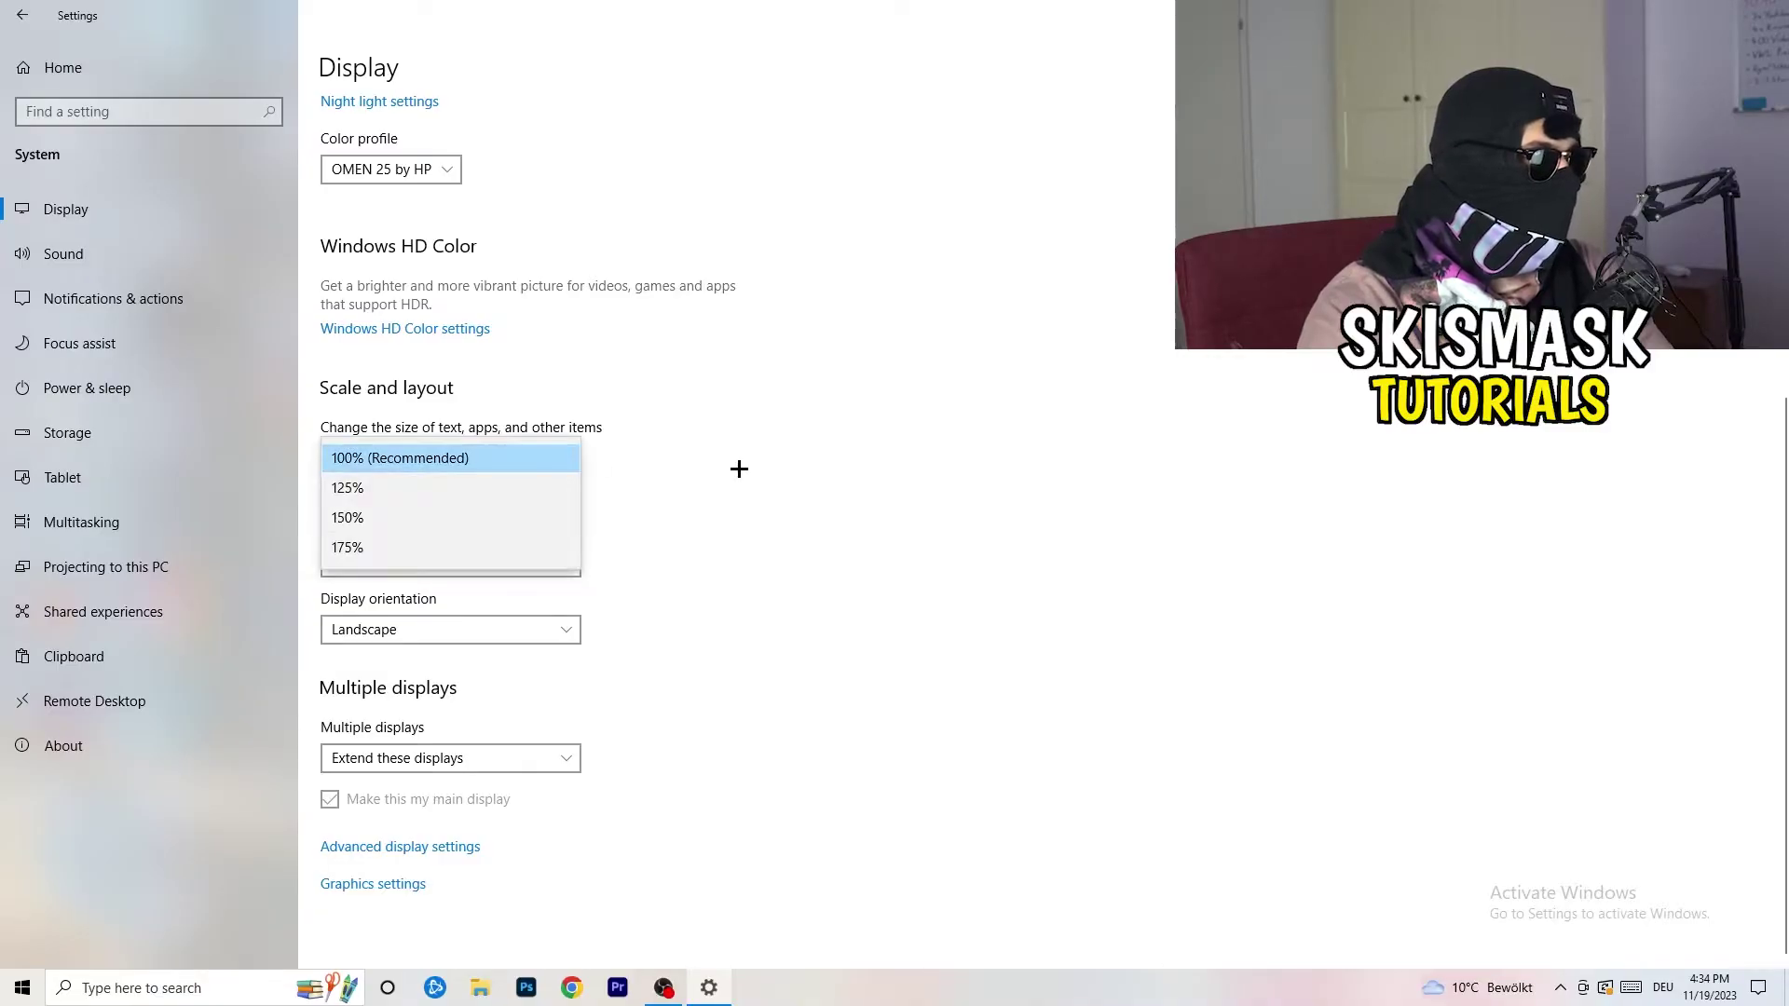
{"action": "left_click", "coordinate": [877, 438]}
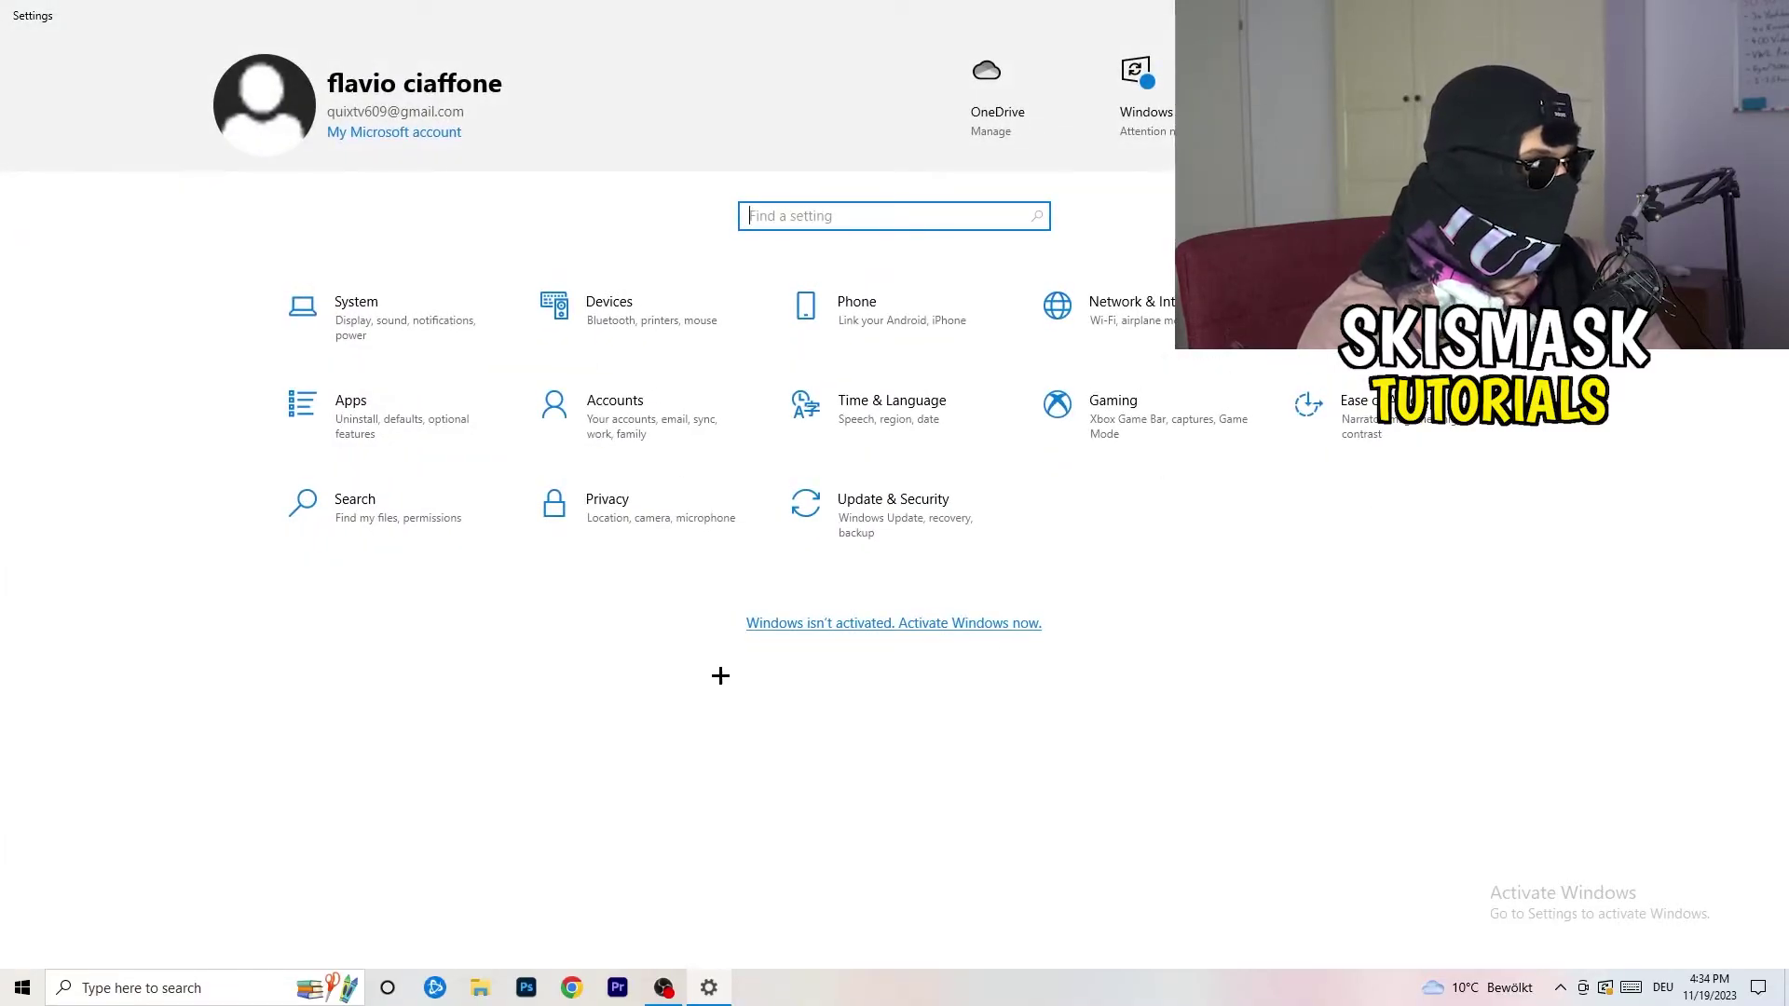
- Check that Game Mode is On under Gaming settings, then close Settings
{"action": "left_click", "coordinate": [1170, 443]}
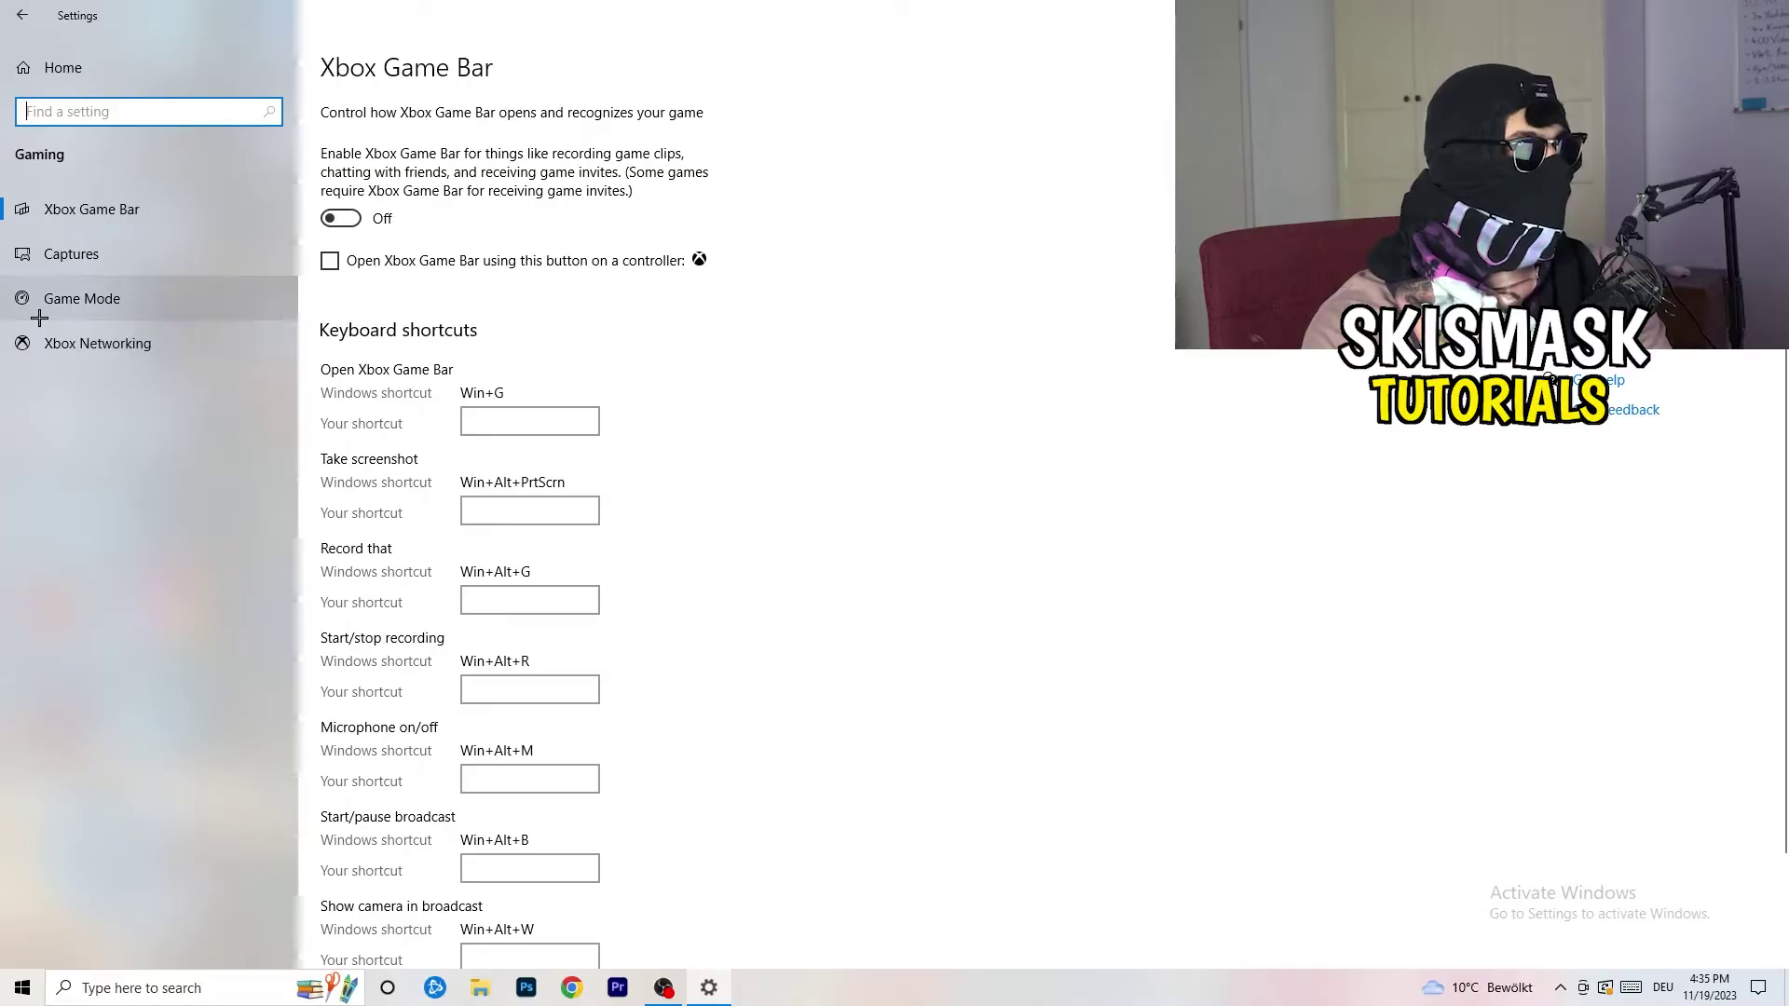
{"action": "left_click", "coordinate": [160, 291]}
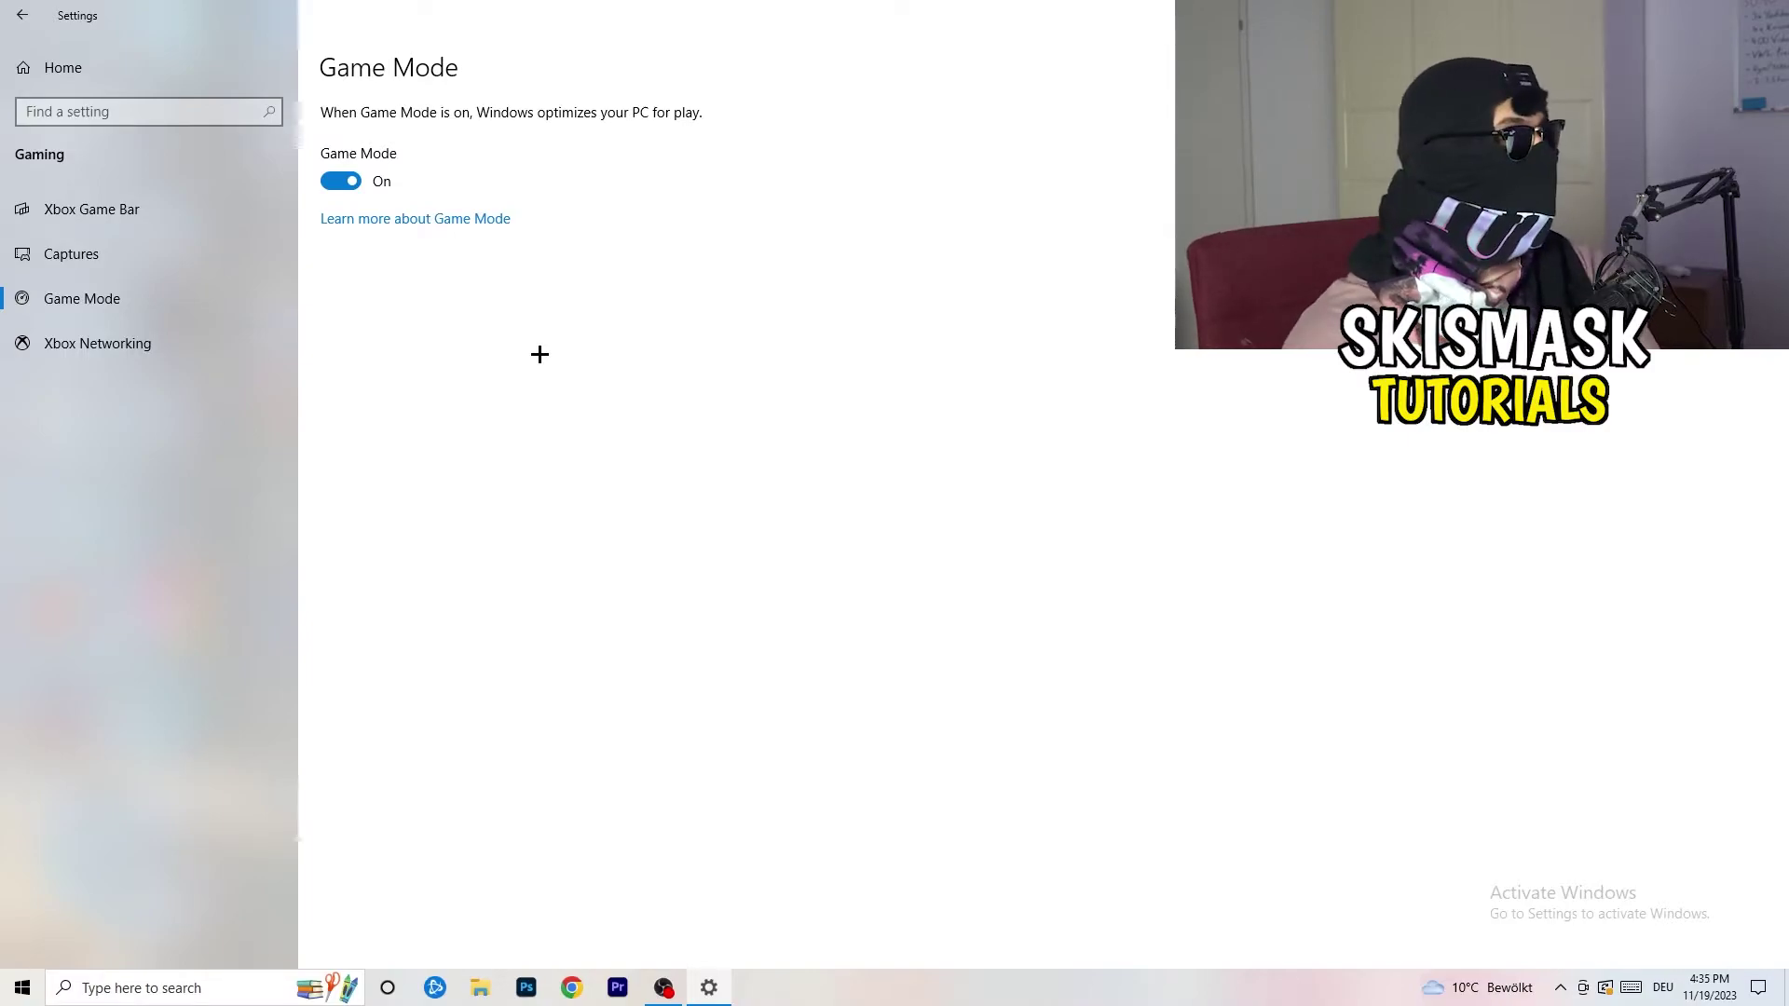
{"action": "key", "text": "alt+F4"}
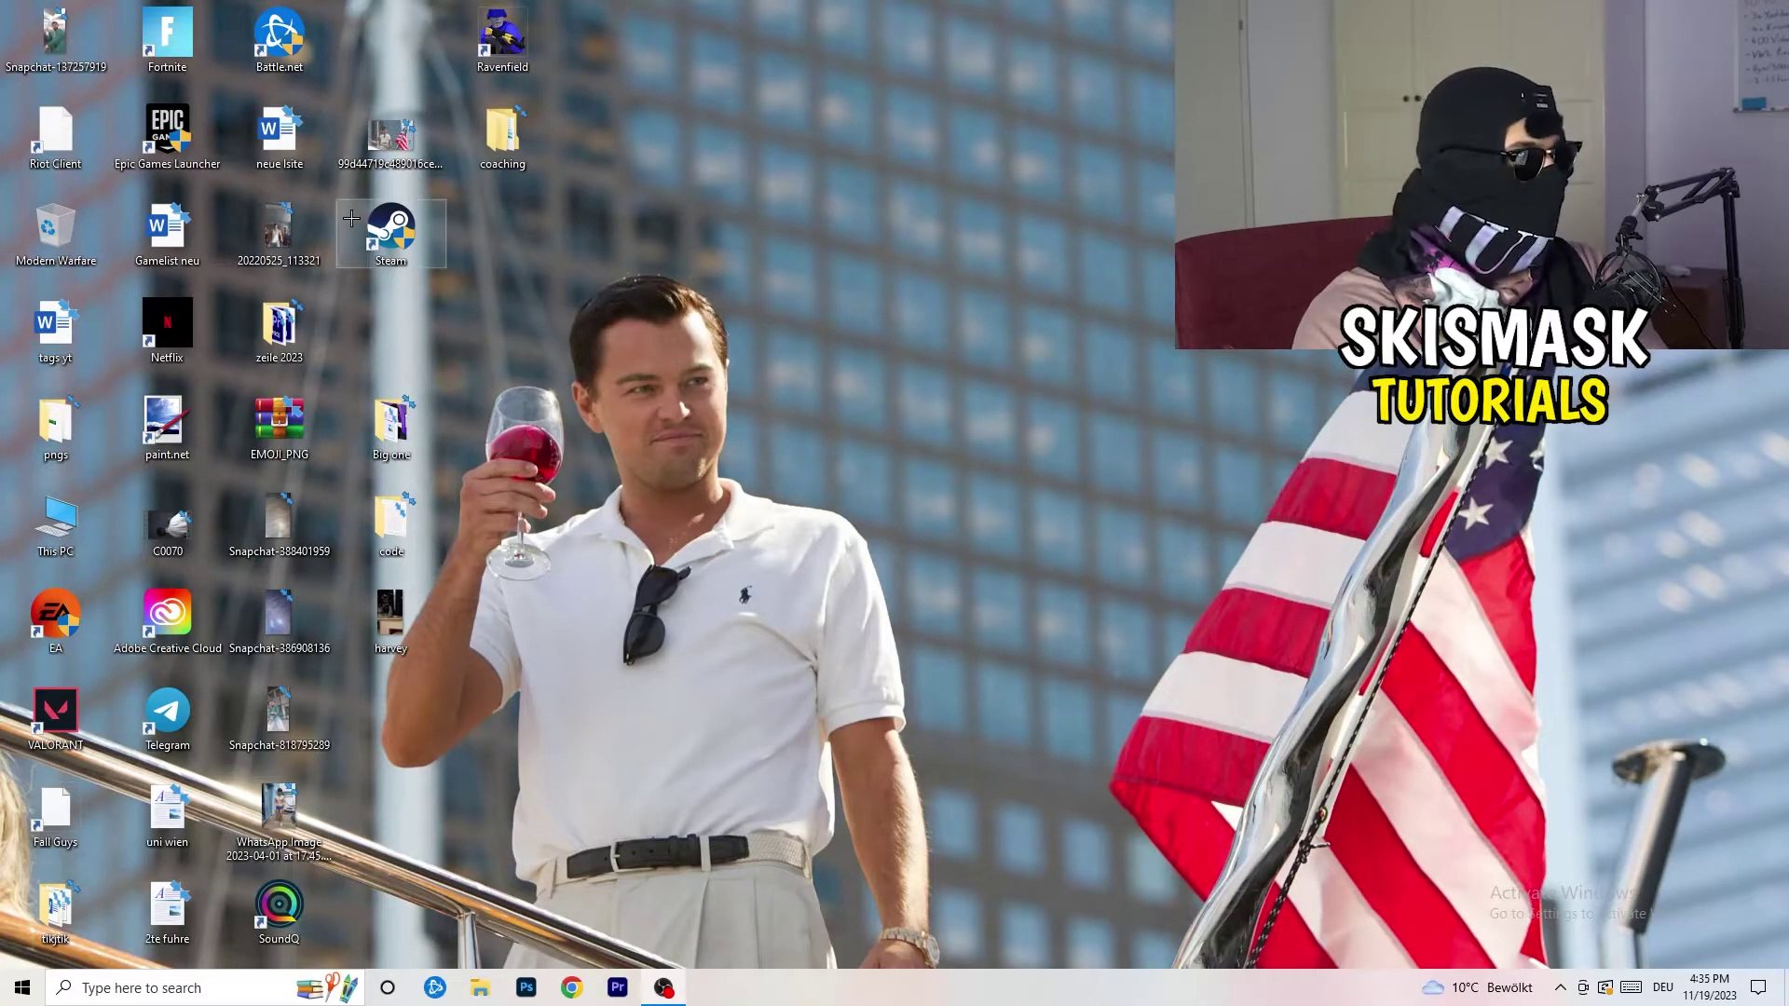
- Set the Steam shortcut to Windows 8 compatibility mode and run as administrator
{"action": "left_click_drag", "start_coordinate": [391, 237], "coordinate": [948, 380]}
{"action": "right_click", "coordinate": [956, 326]}
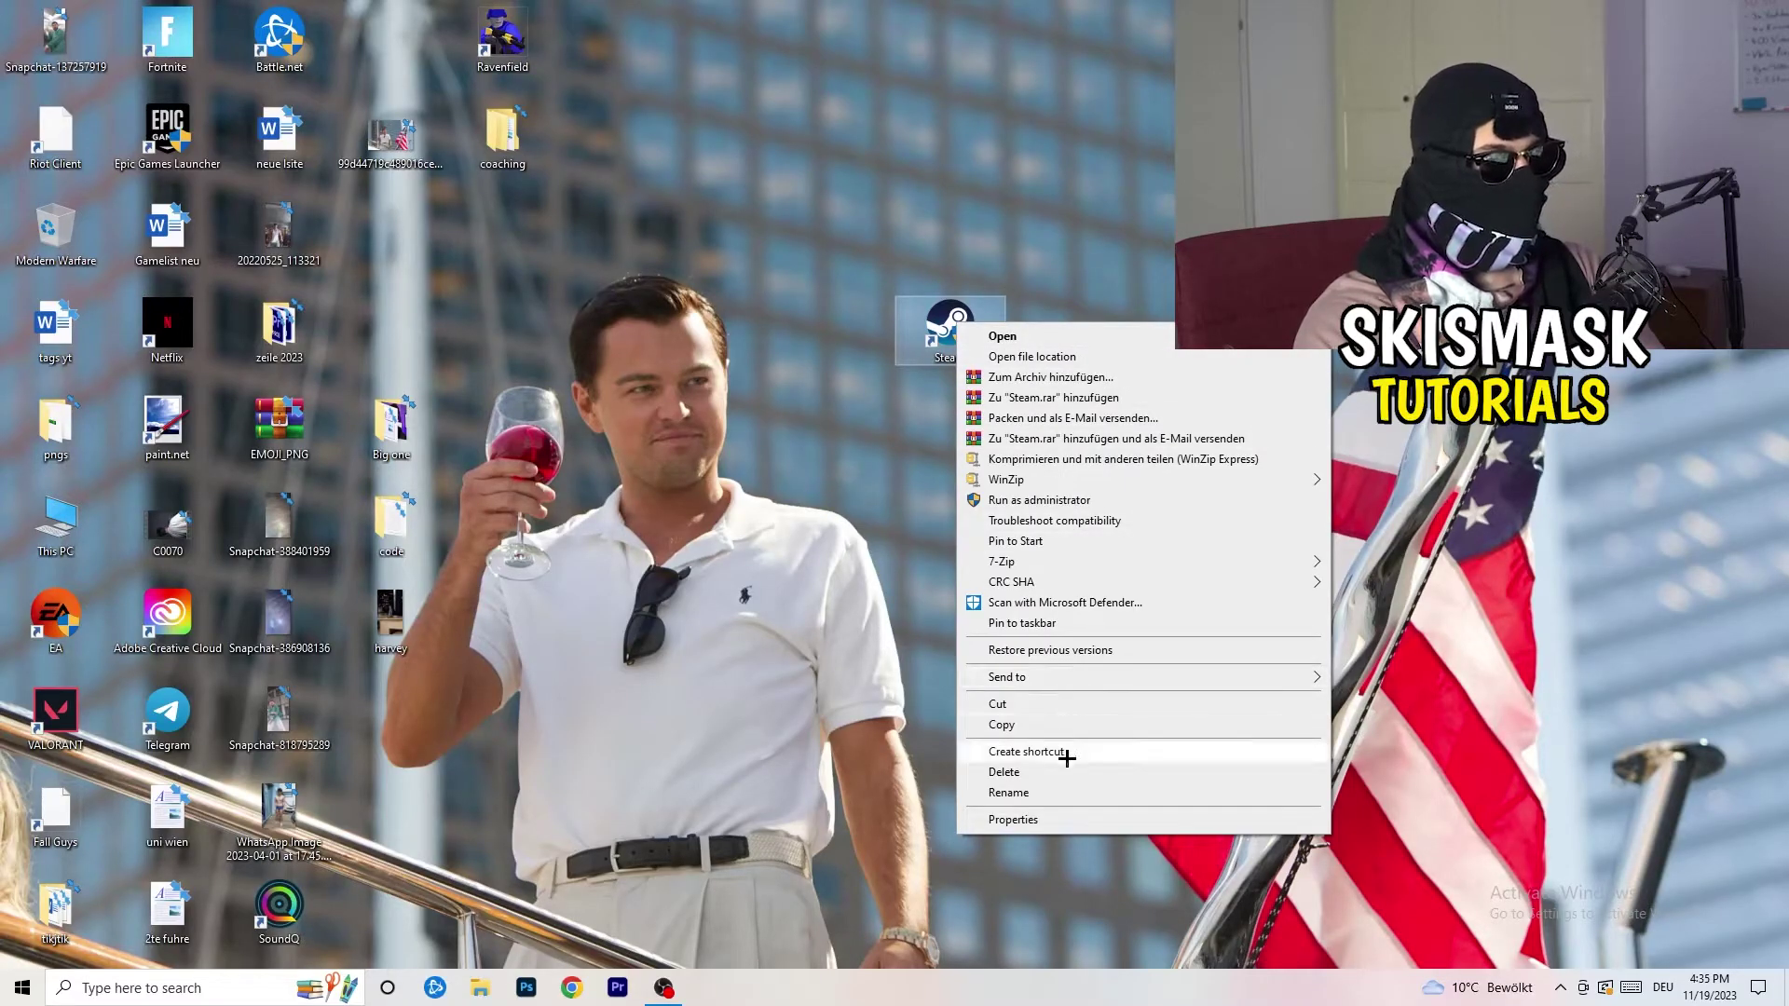
{"action": "left_click", "coordinate": [1077, 820]}
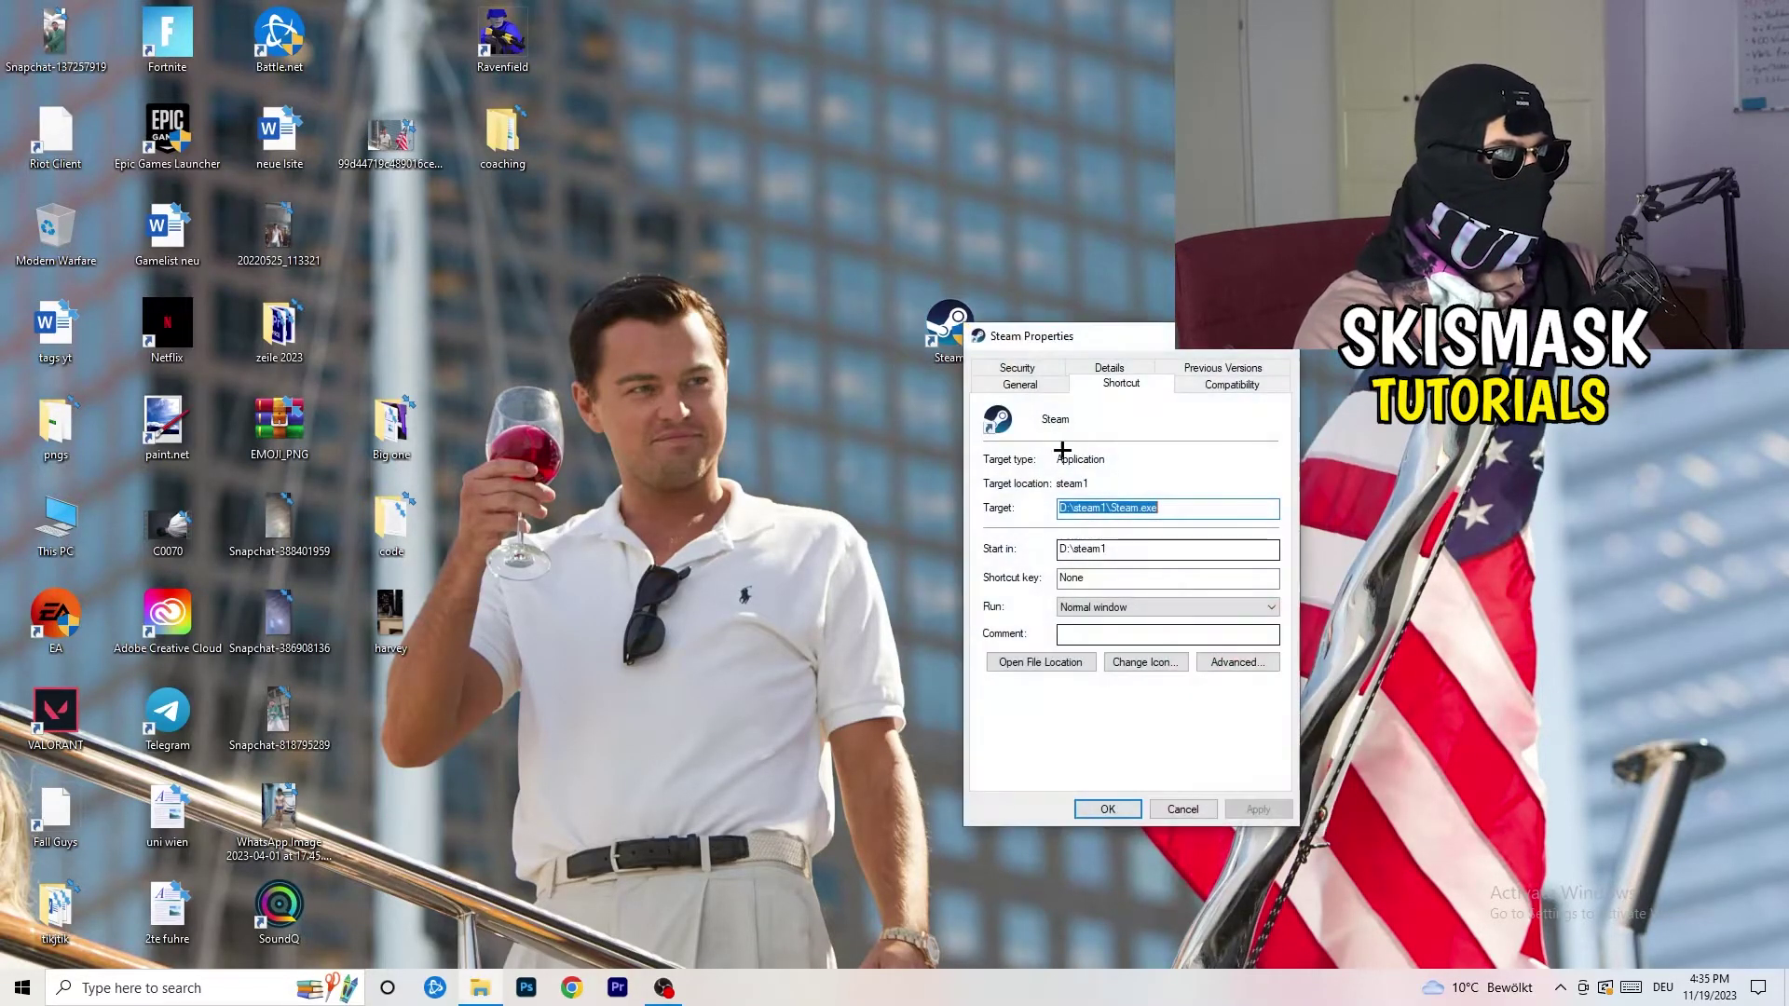
{"action": "left_click_drag", "start_coordinate": [1054, 336], "coordinate": [767, 176]}
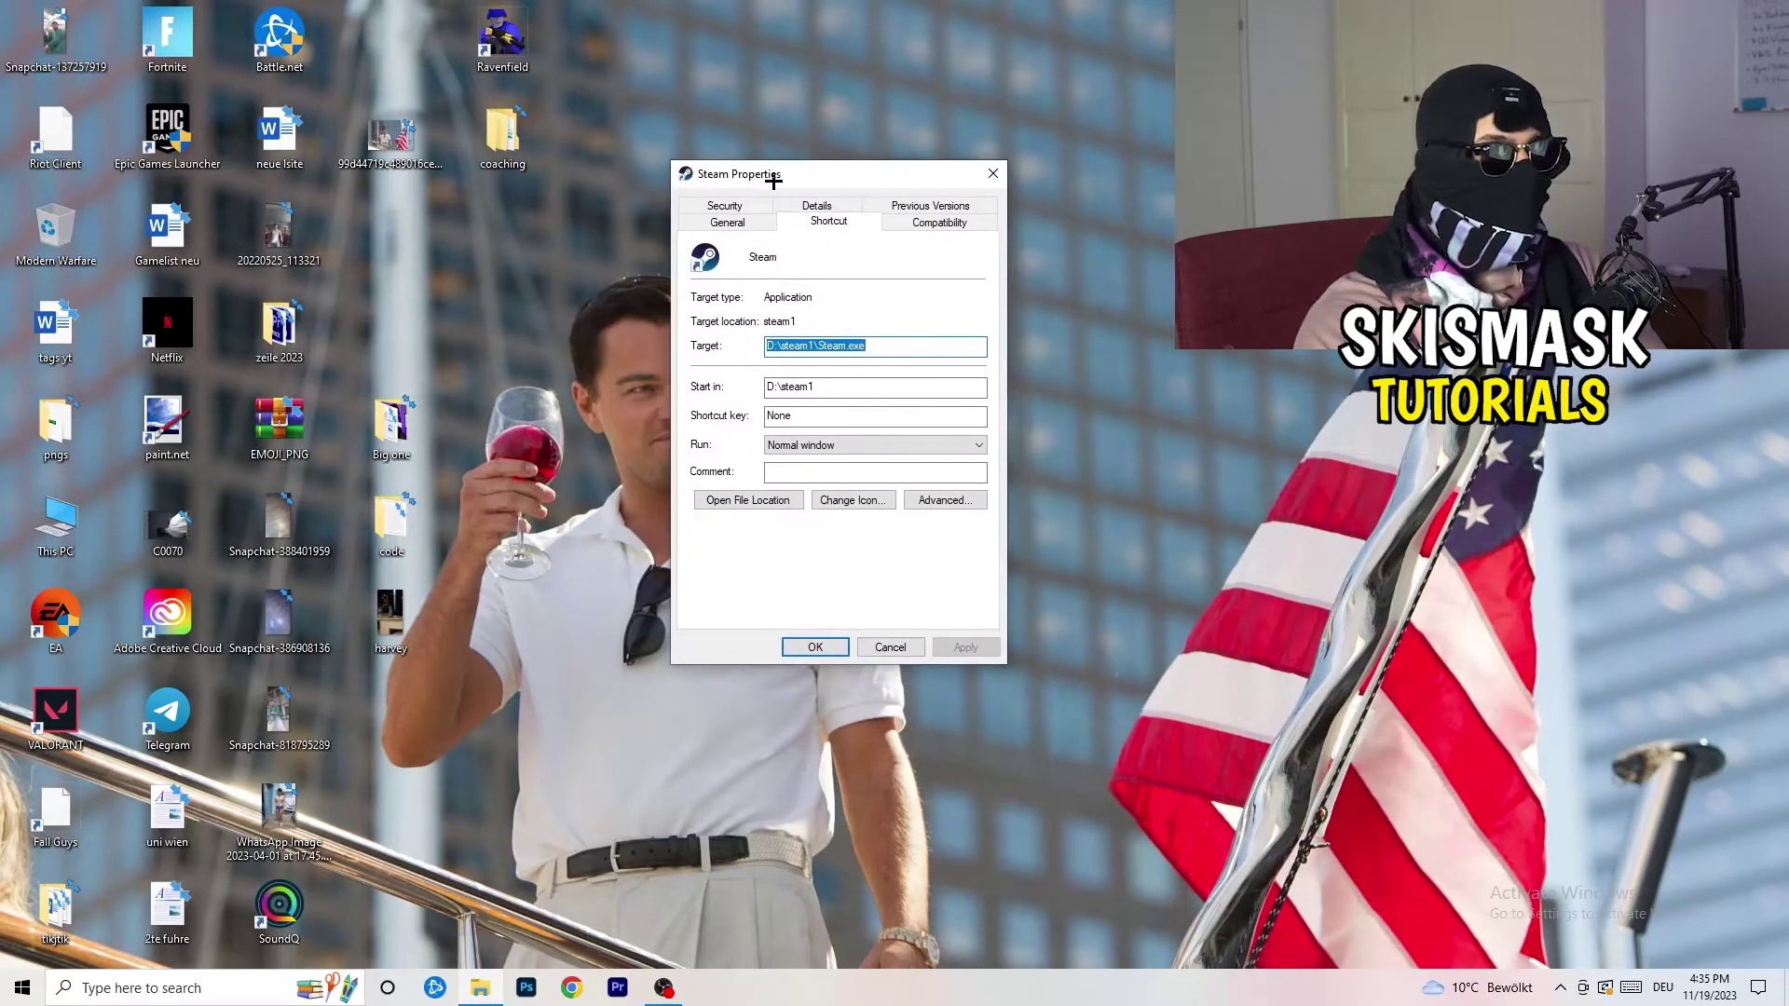
{"action": "left_click", "coordinate": [944, 222]}
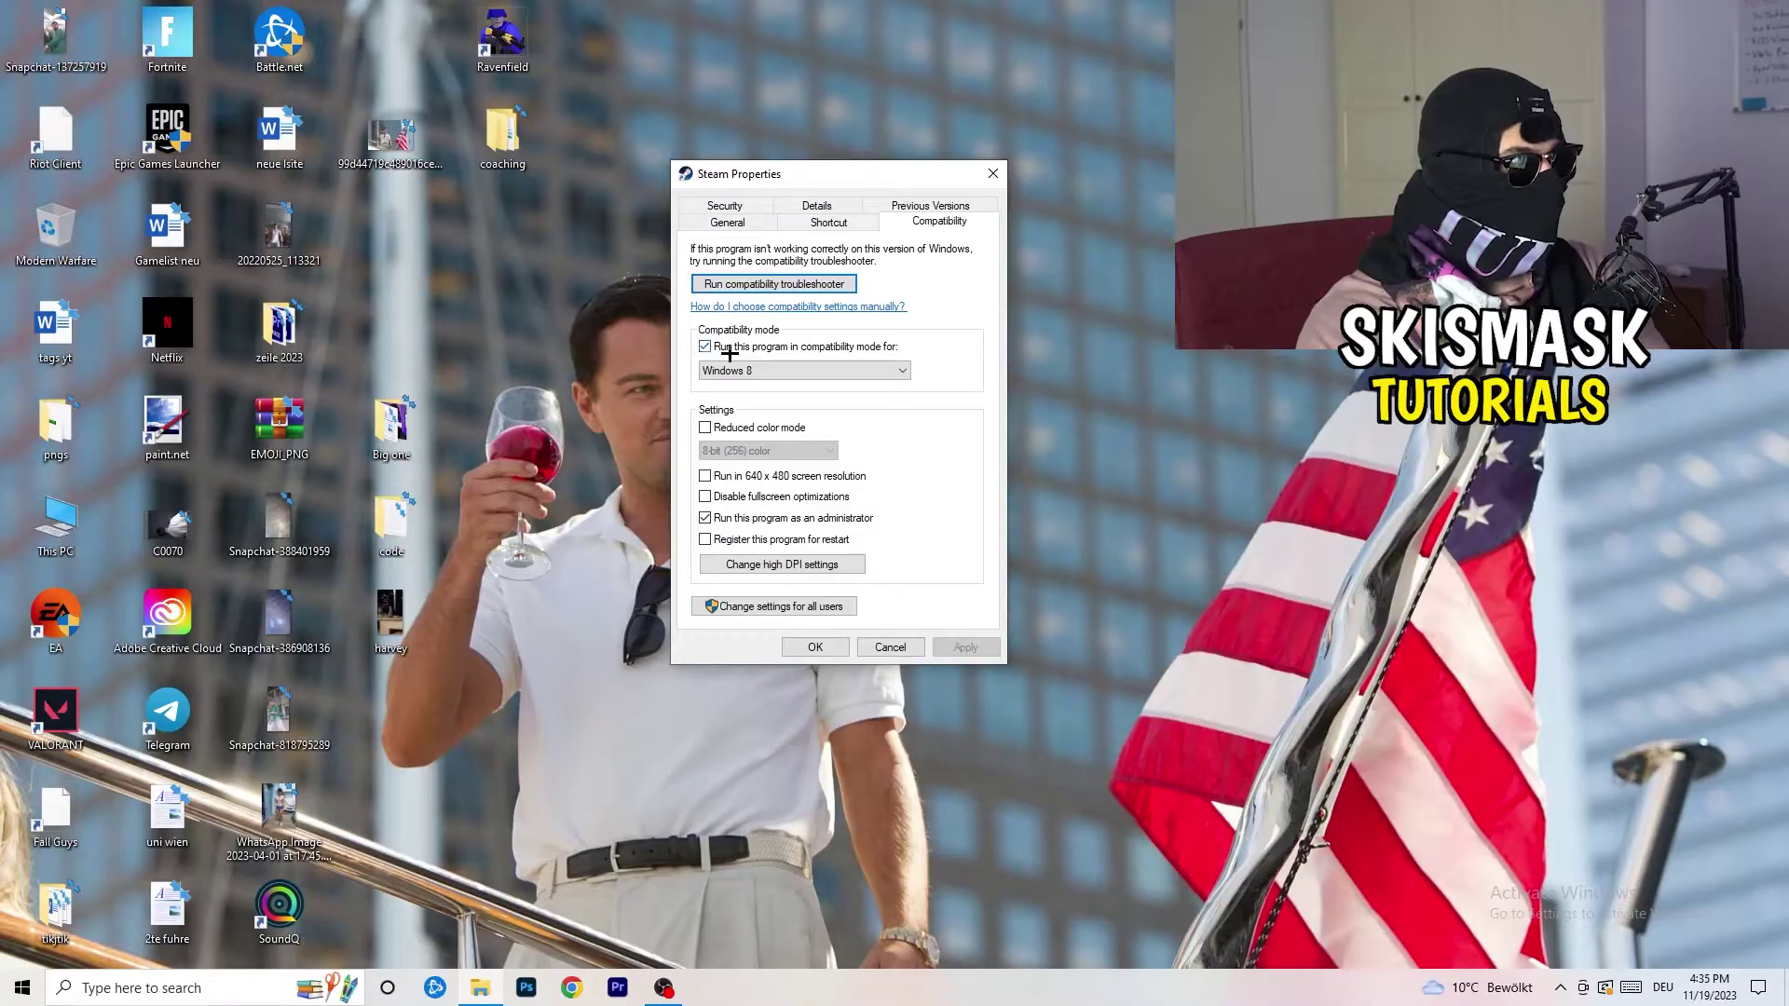
{"action": "left_click", "coordinate": [843, 368]}
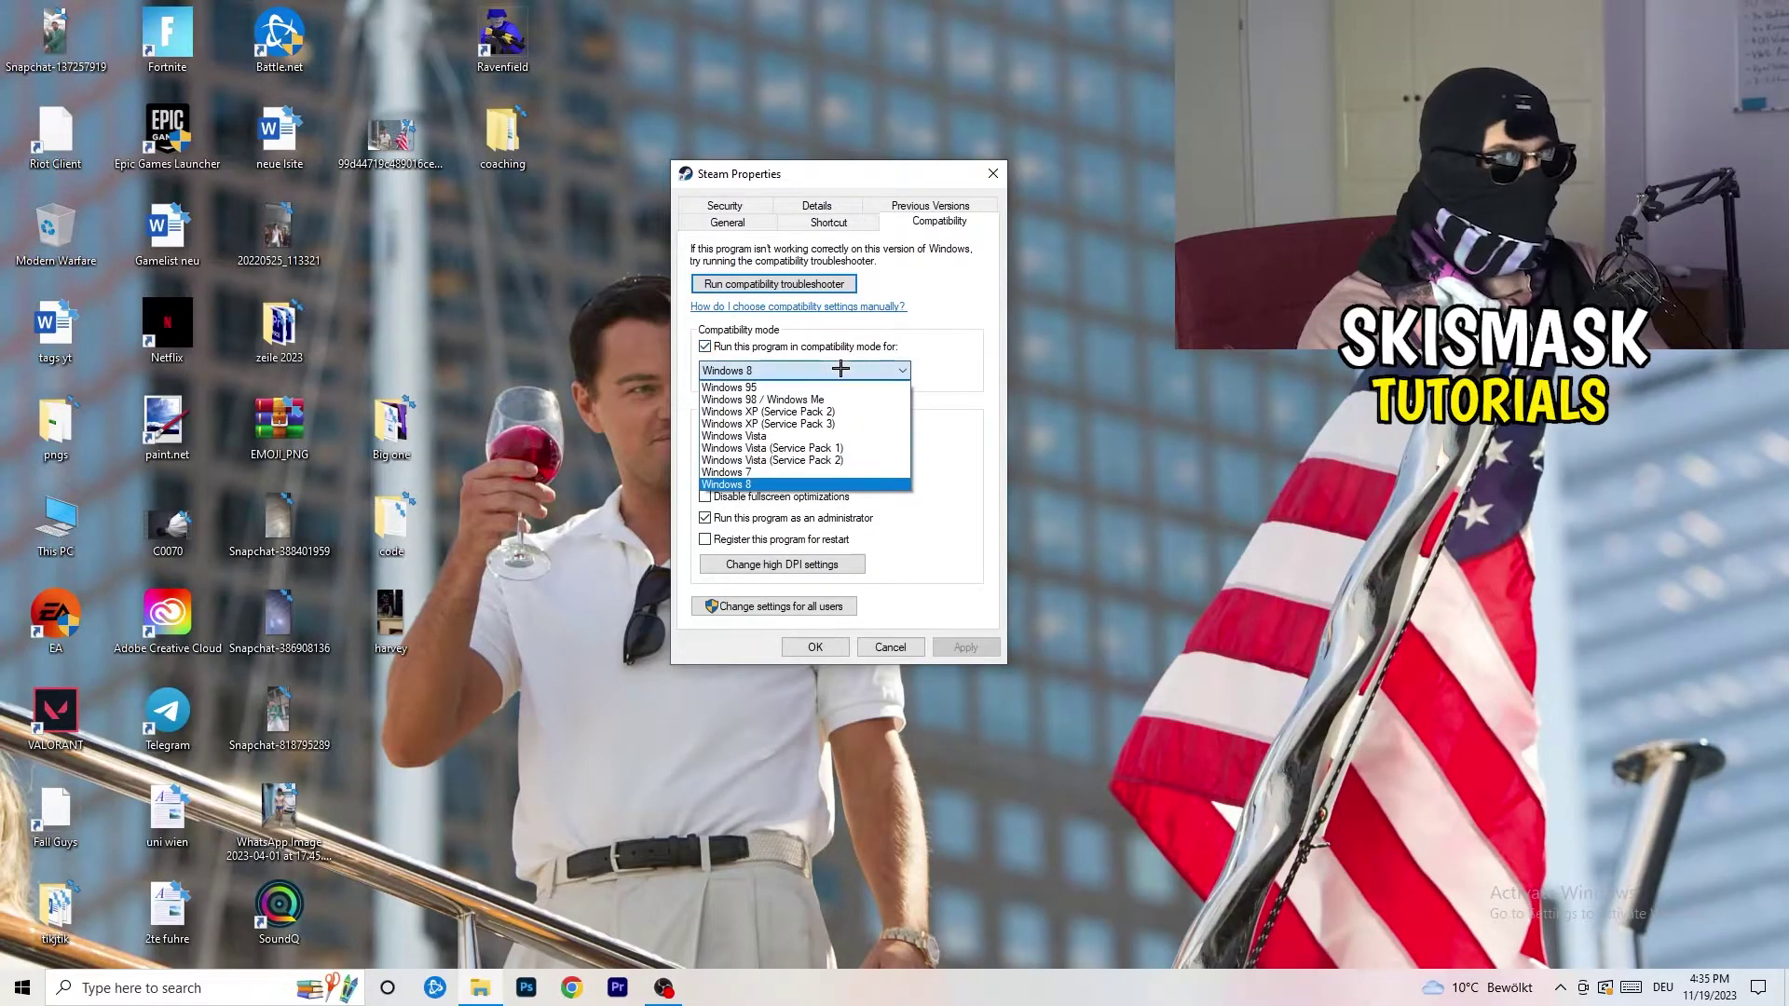
{"action": "left_click", "coordinate": [993, 356]}
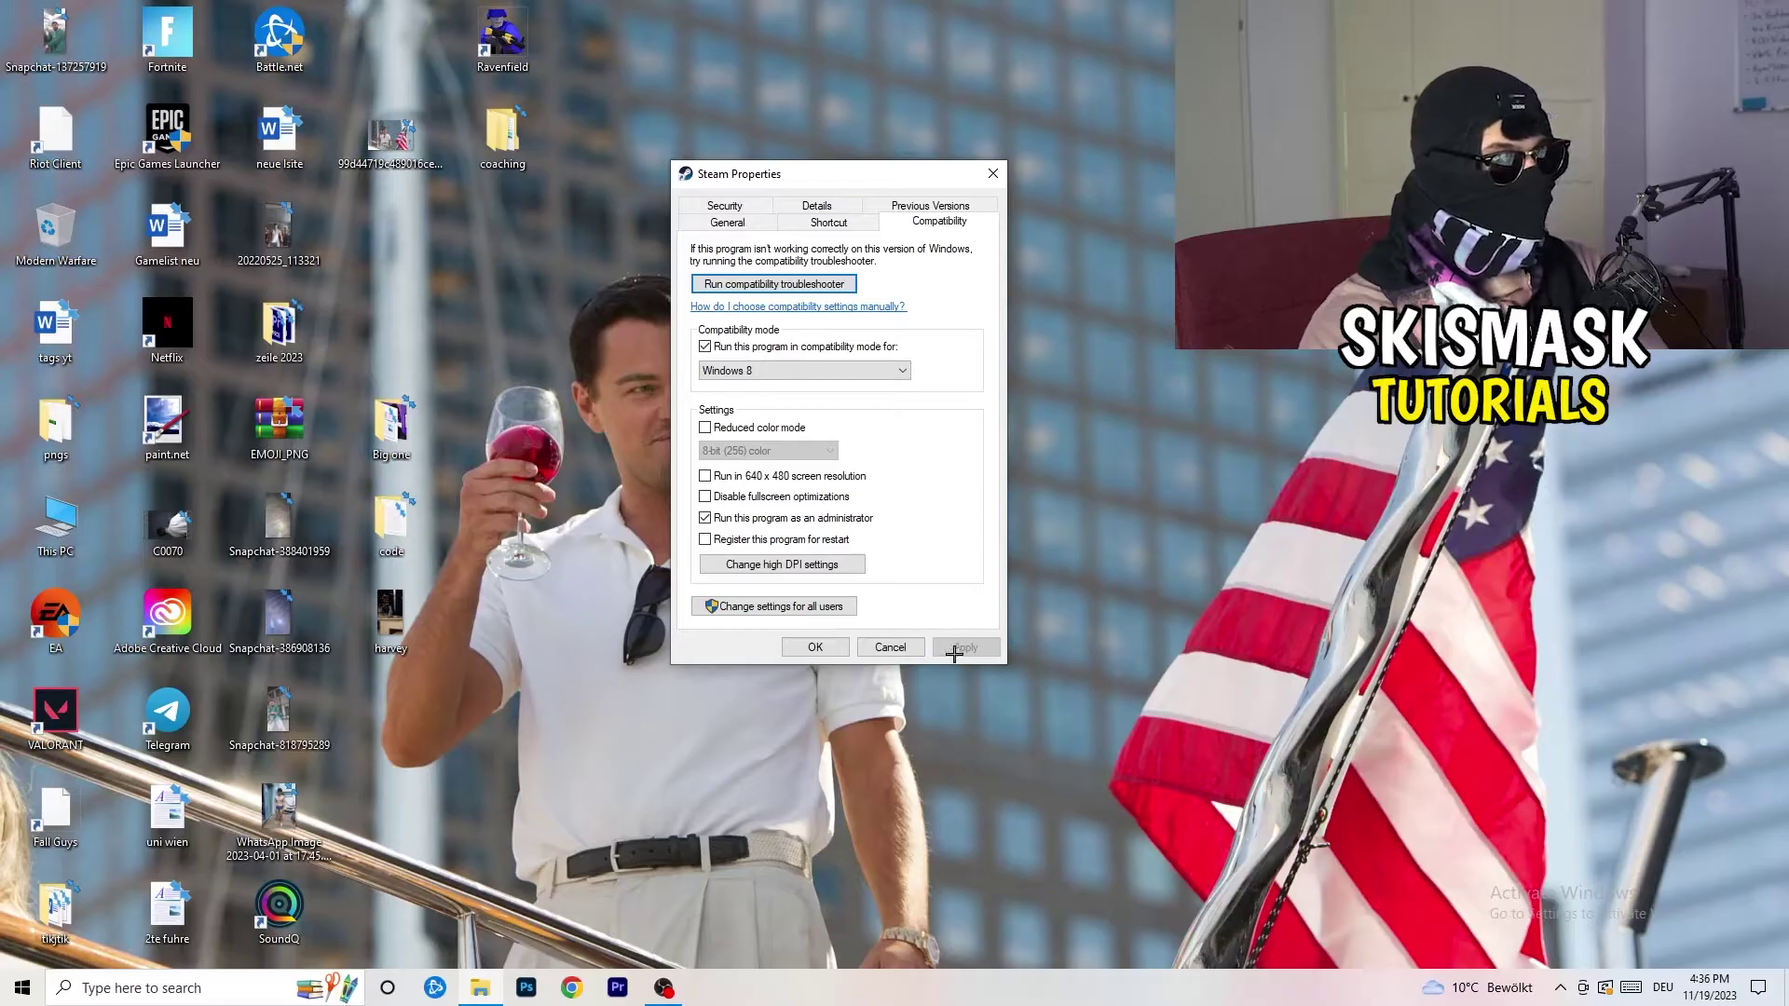
{"action": "left_click", "coordinate": [816, 646]}
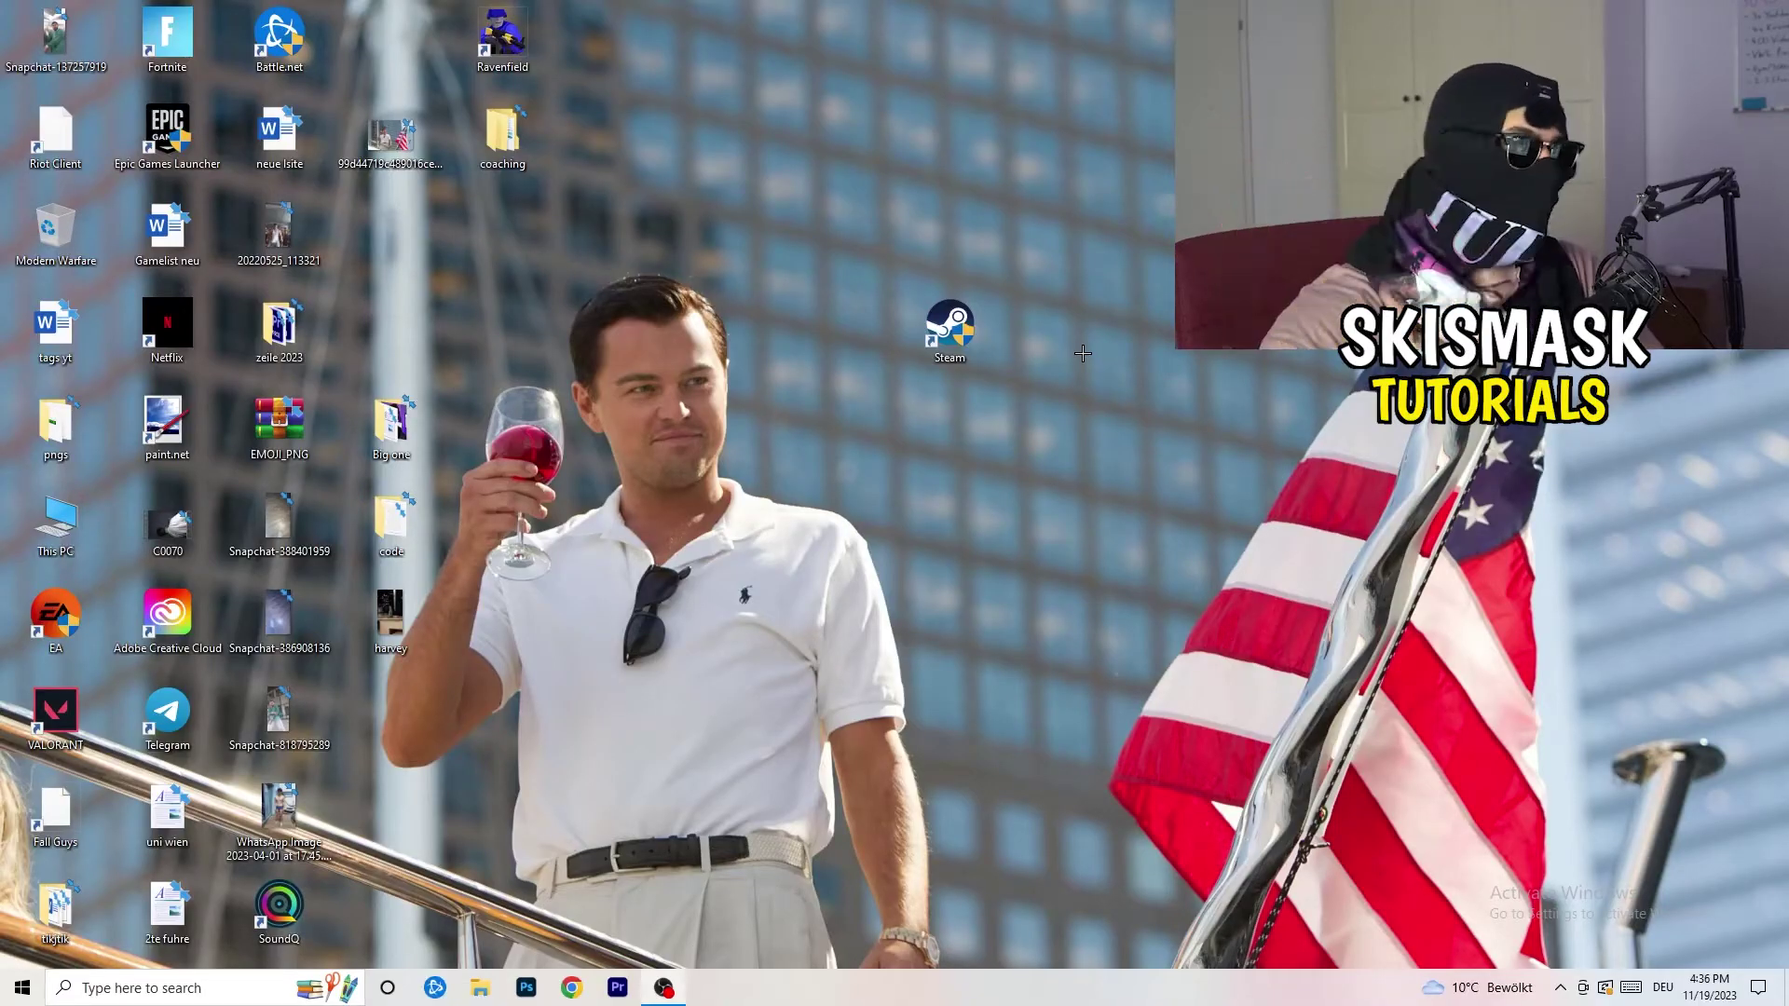
- Reopen the Steam shortcut's properties to verify its Windows 8 and administrator compatibility settings
{"action": "left_click_drag", "start_coordinate": [972, 347], "coordinate": [860, 348]}
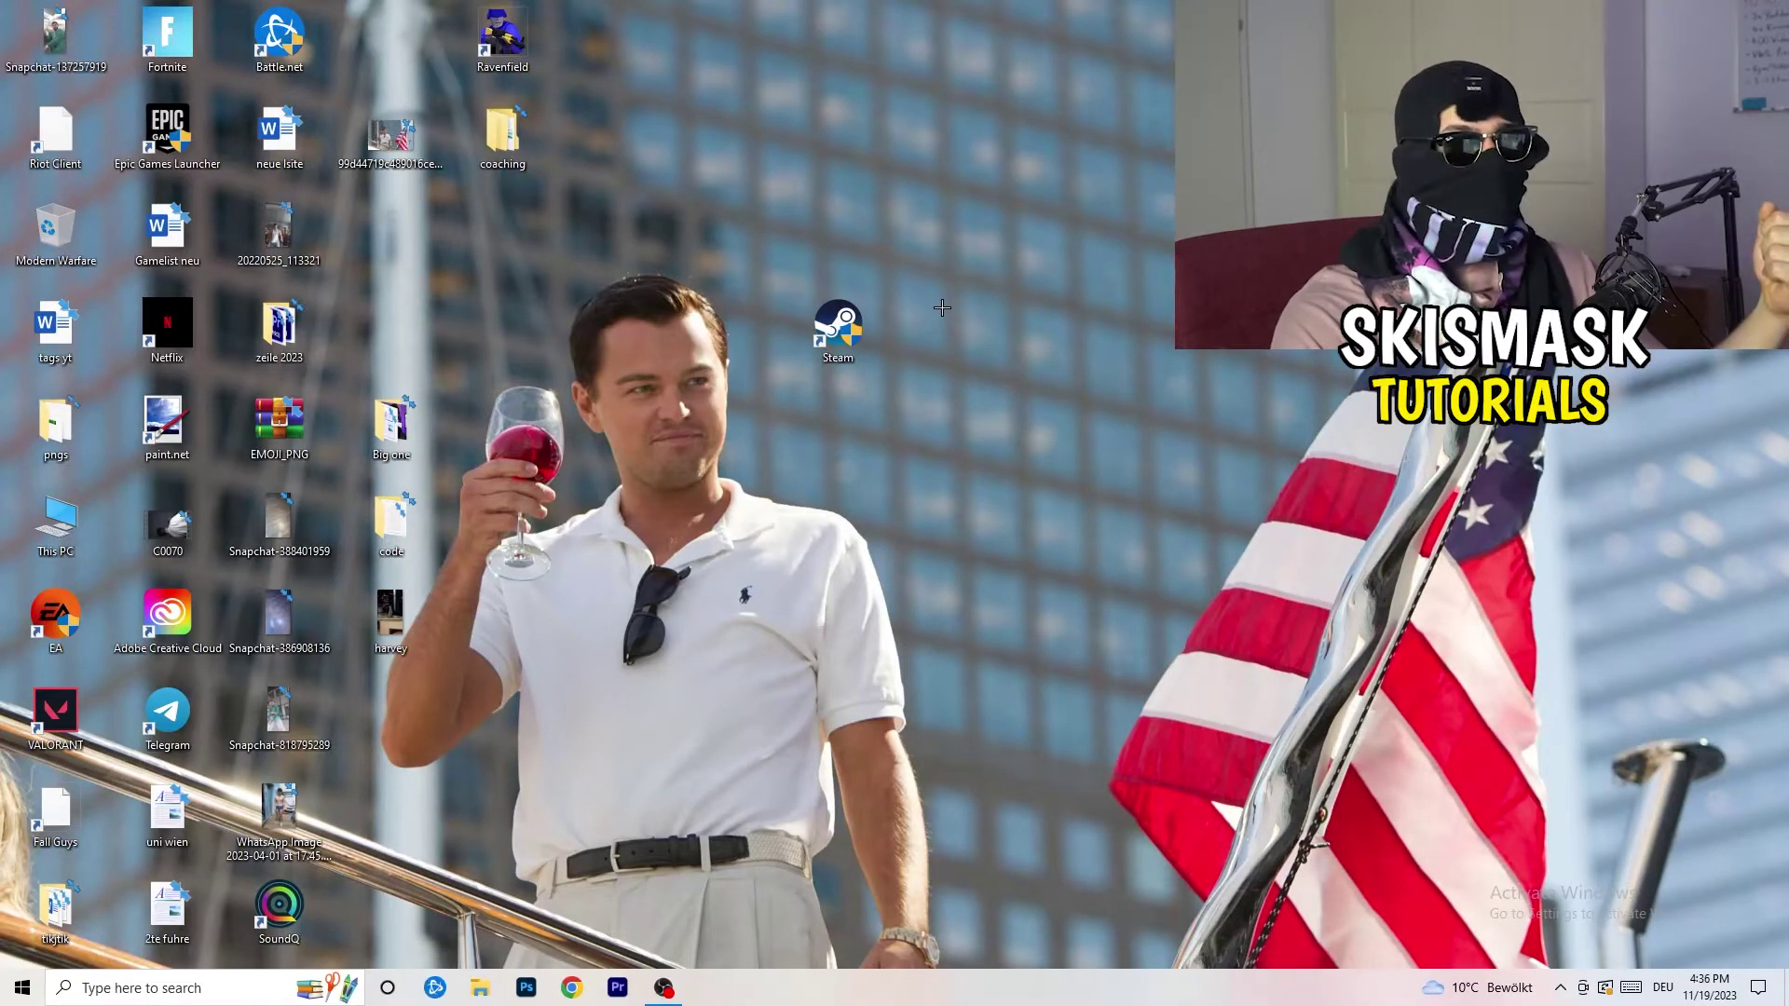
{"action": "left_click_drag", "start_coordinate": [857, 328], "coordinate": [645, 318]}
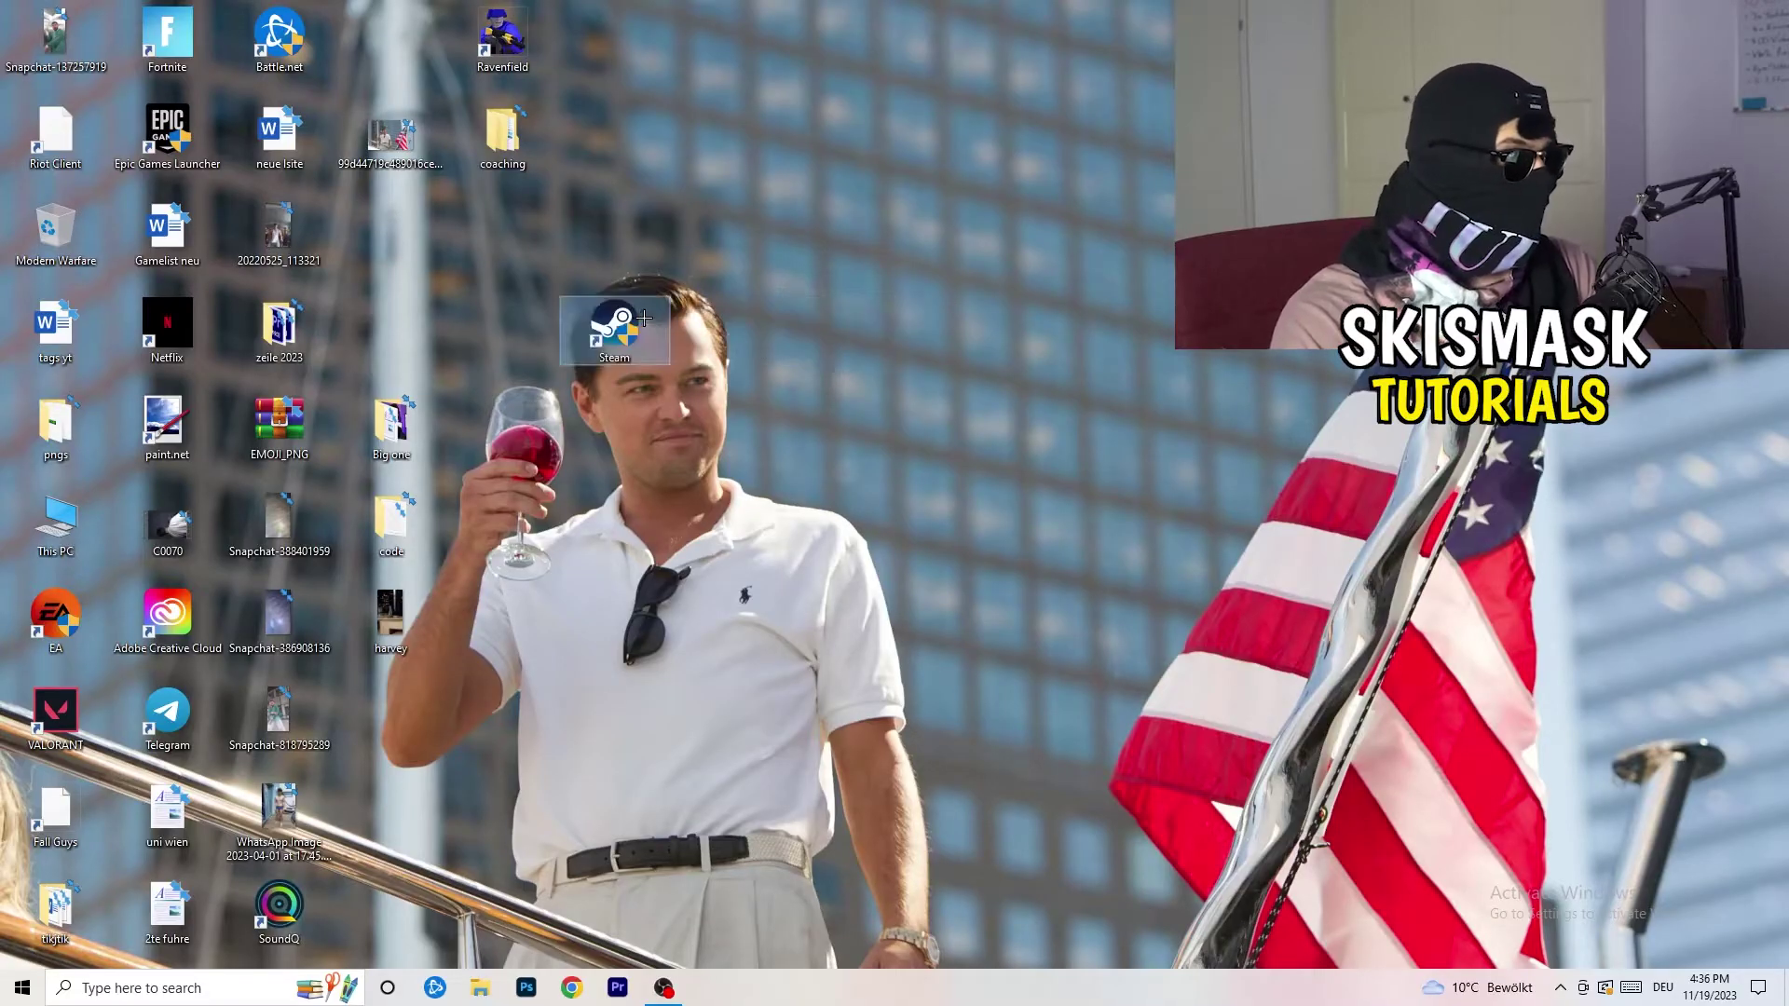
{"action": "right_click", "coordinate": [616, 322]}
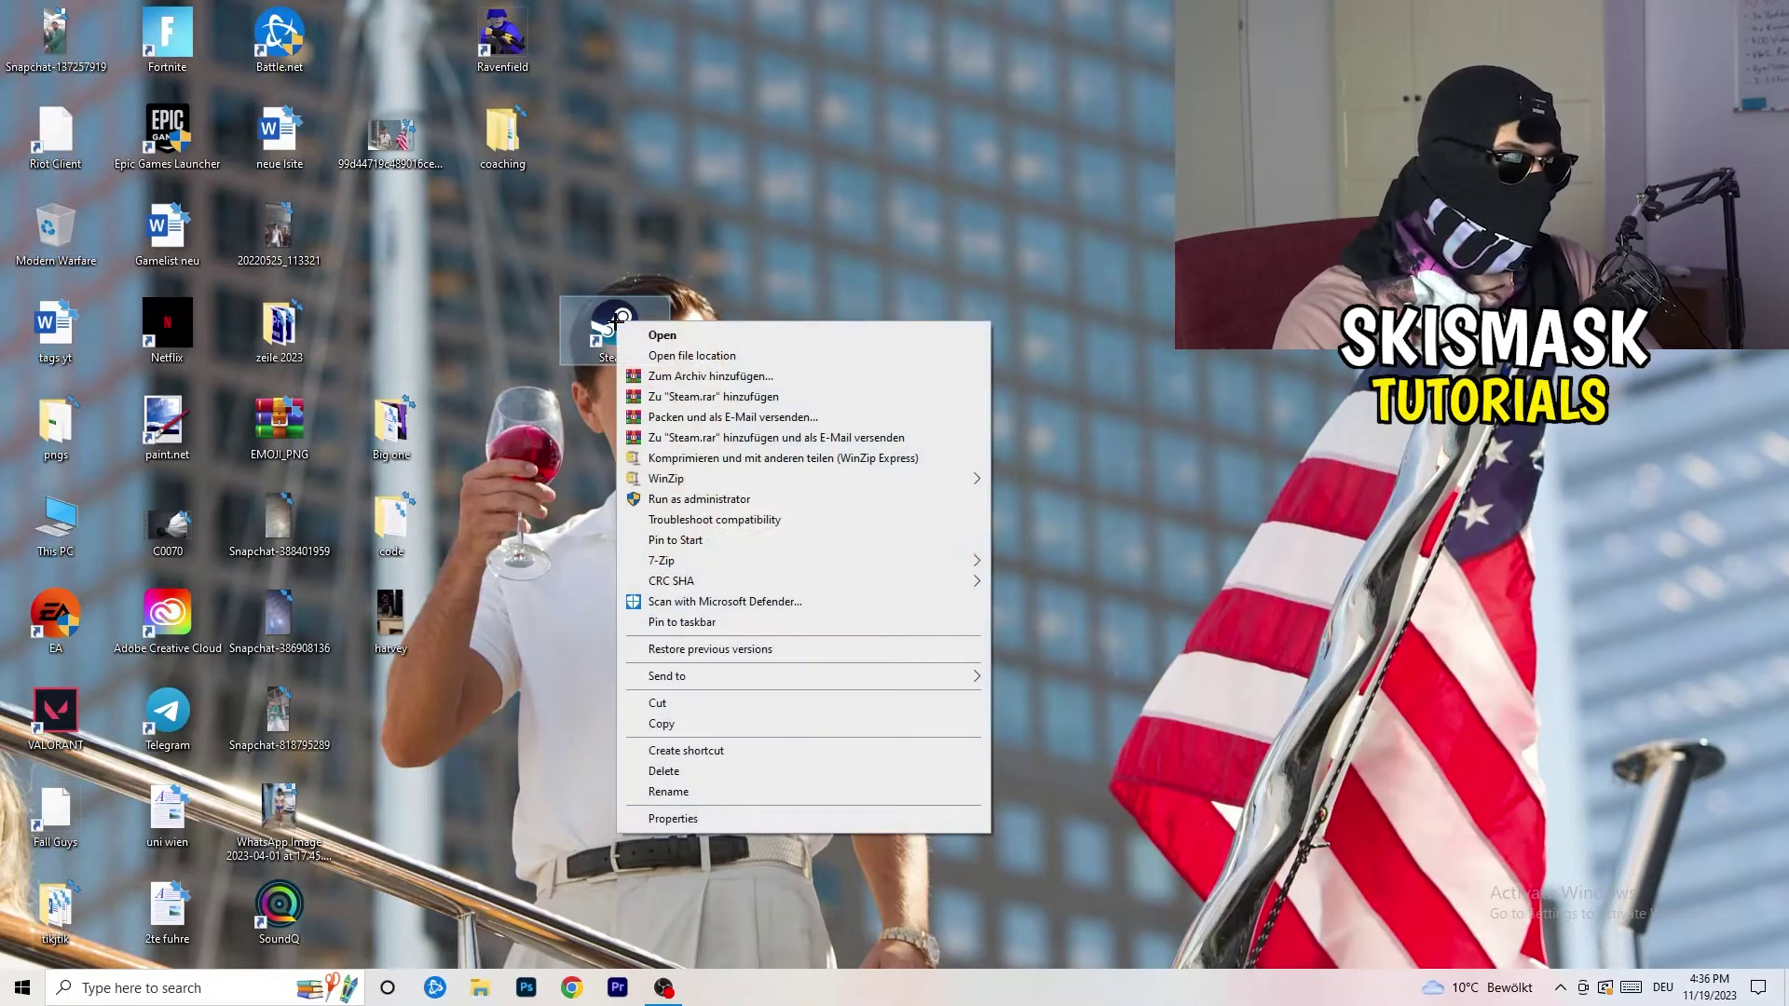
{"action": "left_click", "coordinate": [673, 818]}
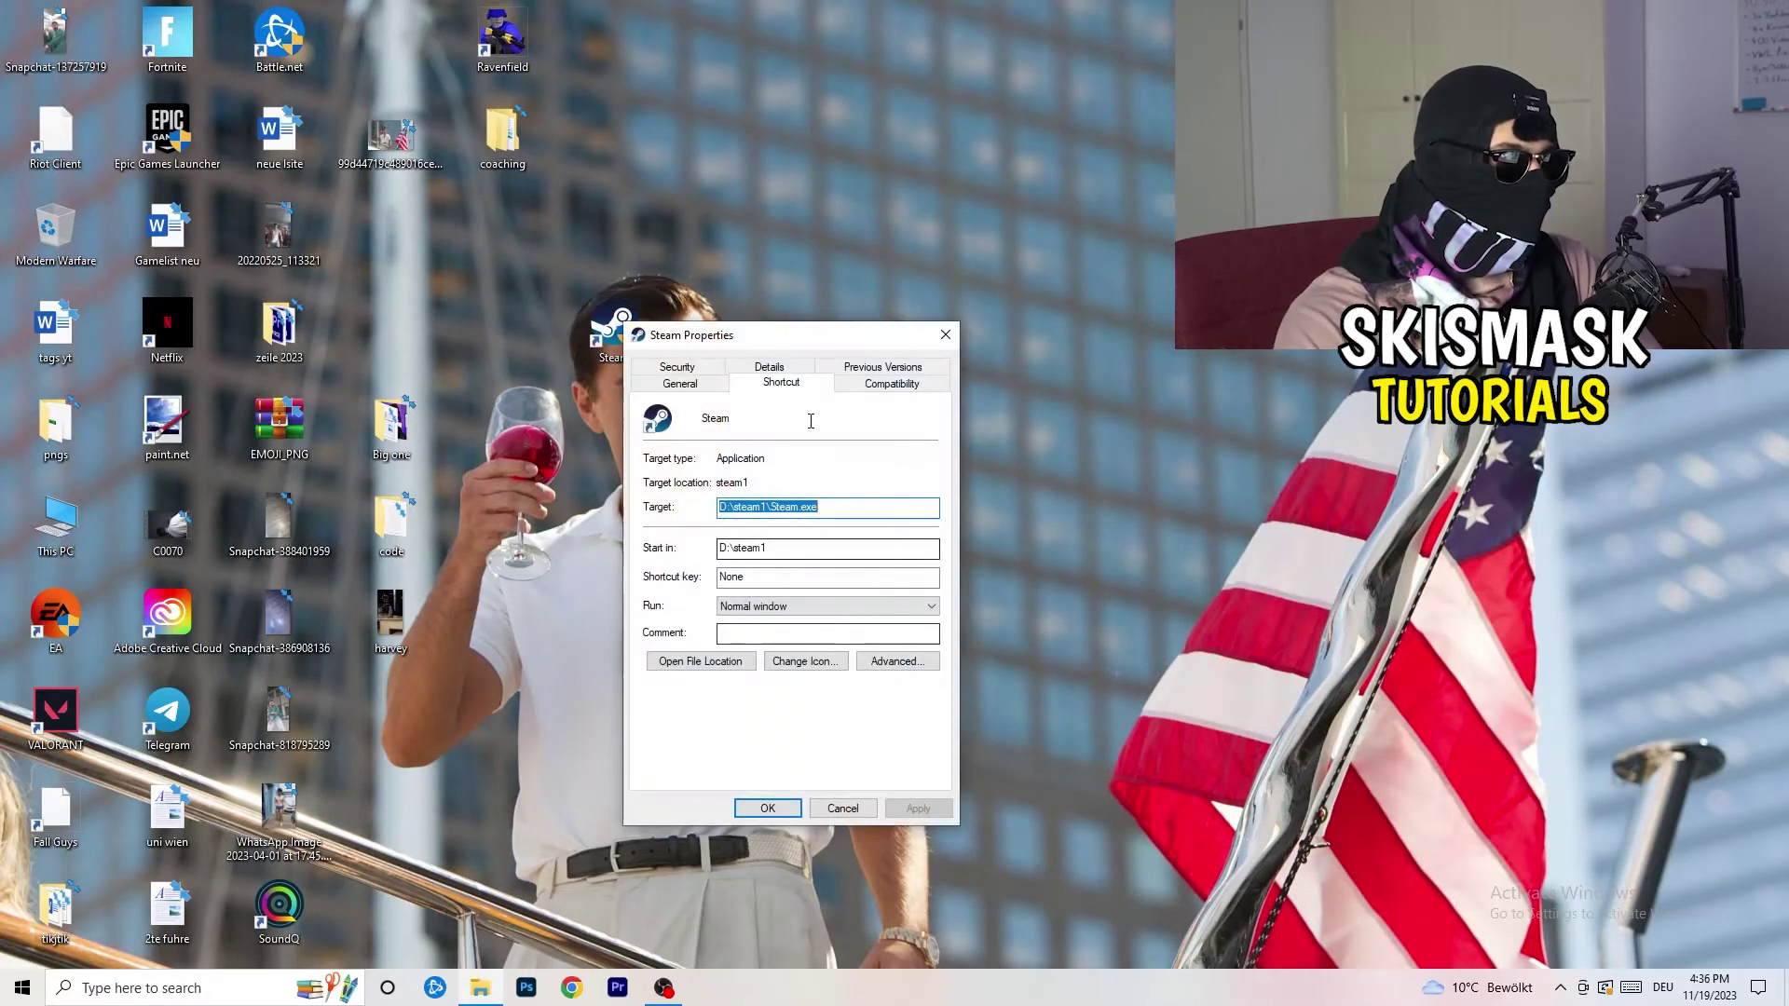
{"action": "left_click", "coordinate": [884, 377]}
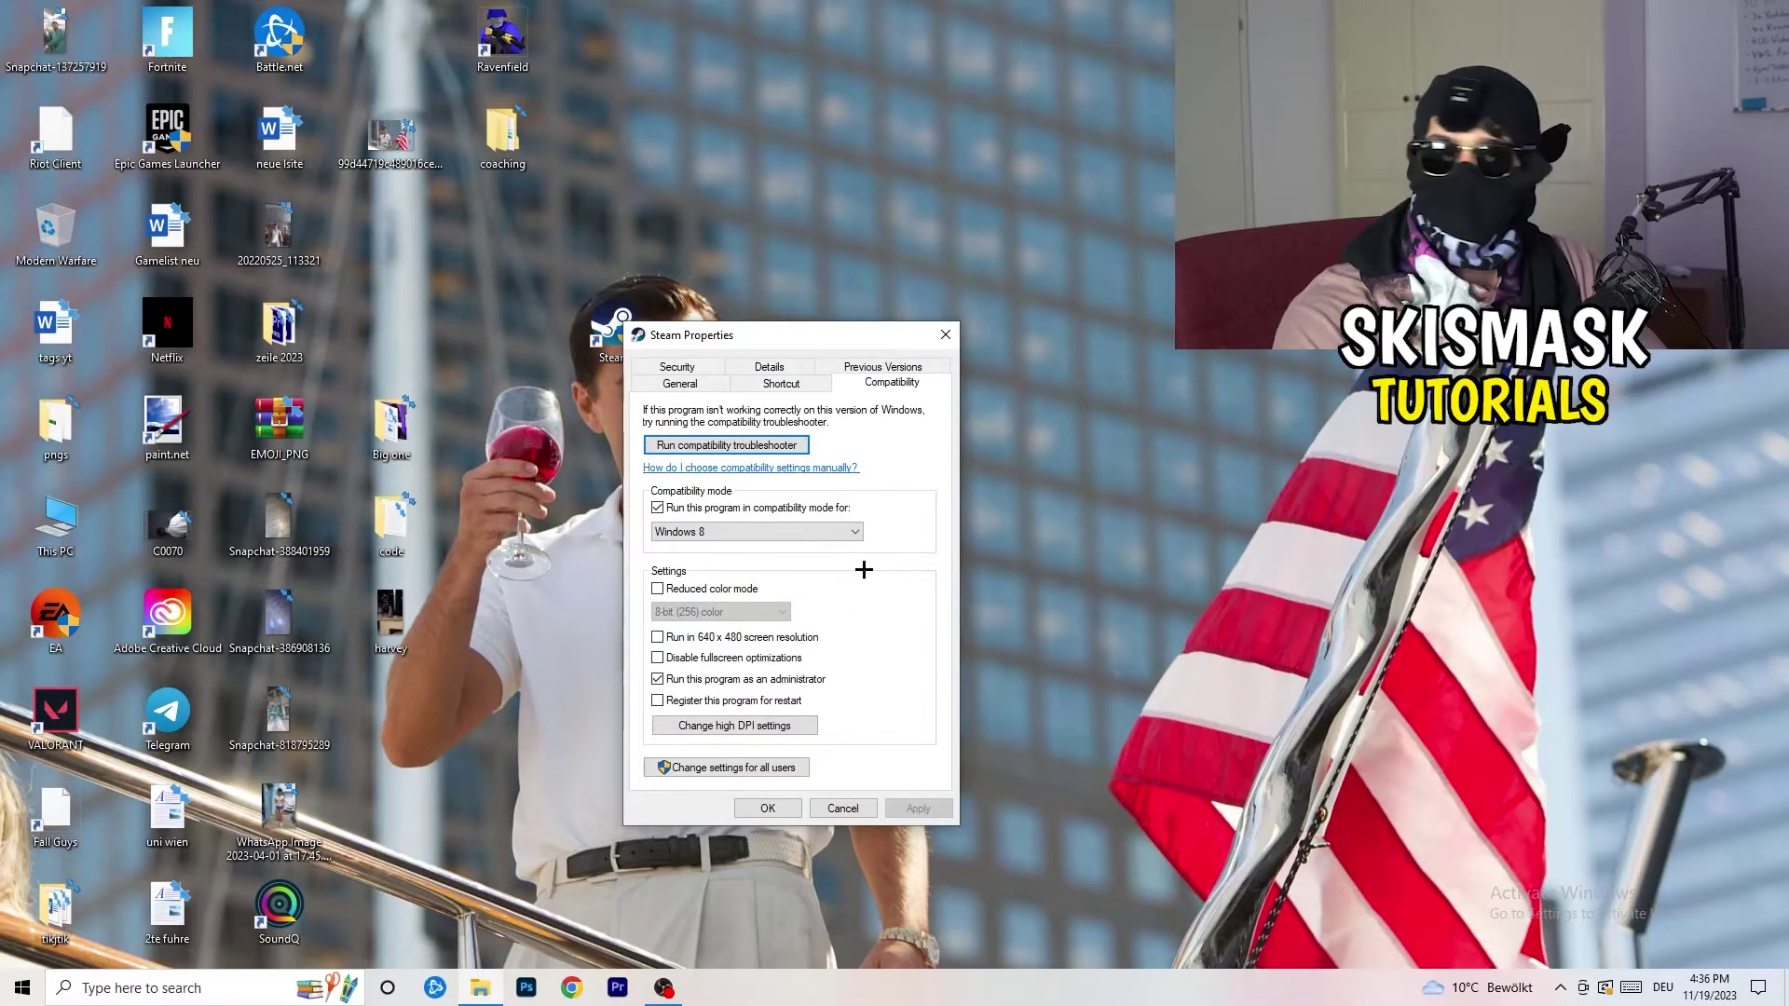
{"action": "left_click", "coordinate": [946, 334]}
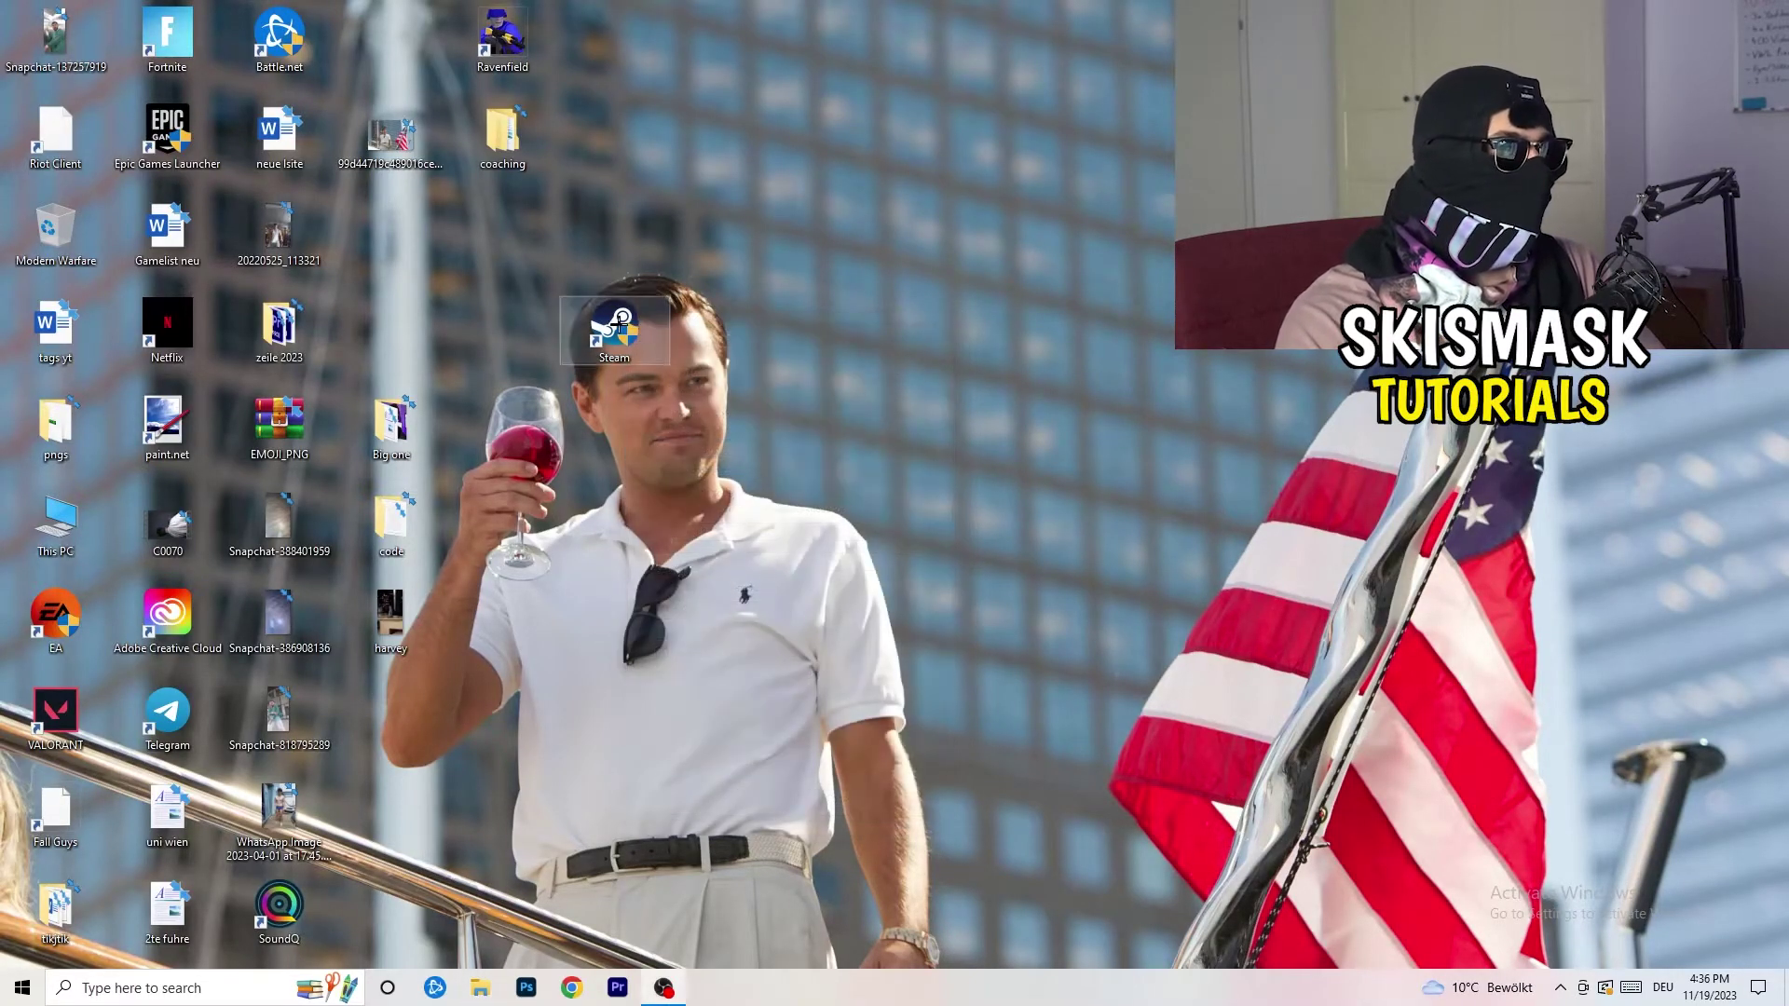
- Return the Steam icon to its slot among the desktop icons
{"action": "left_click_drag", "start_coordinate": [391, 227], "coordinate": [392, 228]}
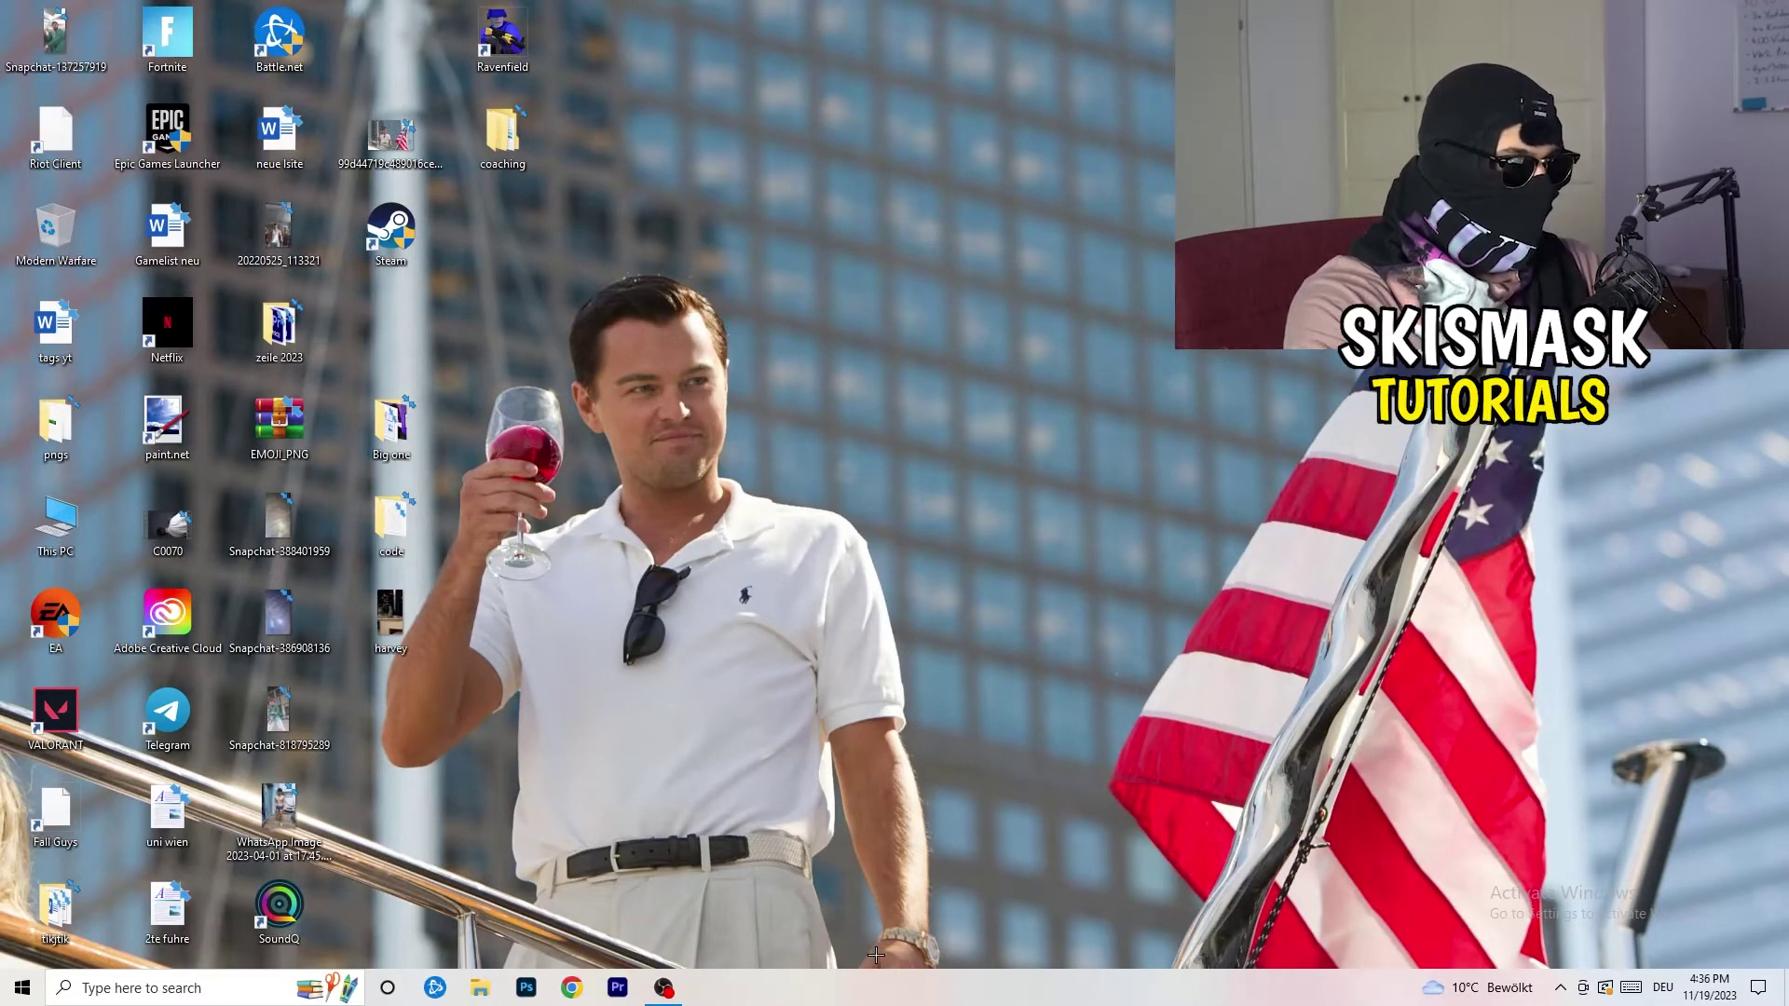
{"action": "left_click_drag", "start_coordinate": [886, 979], "coordinate": [1752, 559]}
{"action": "left_click_drag", "start_coordinate": [954, 594], "coordinate": [745, 694]}
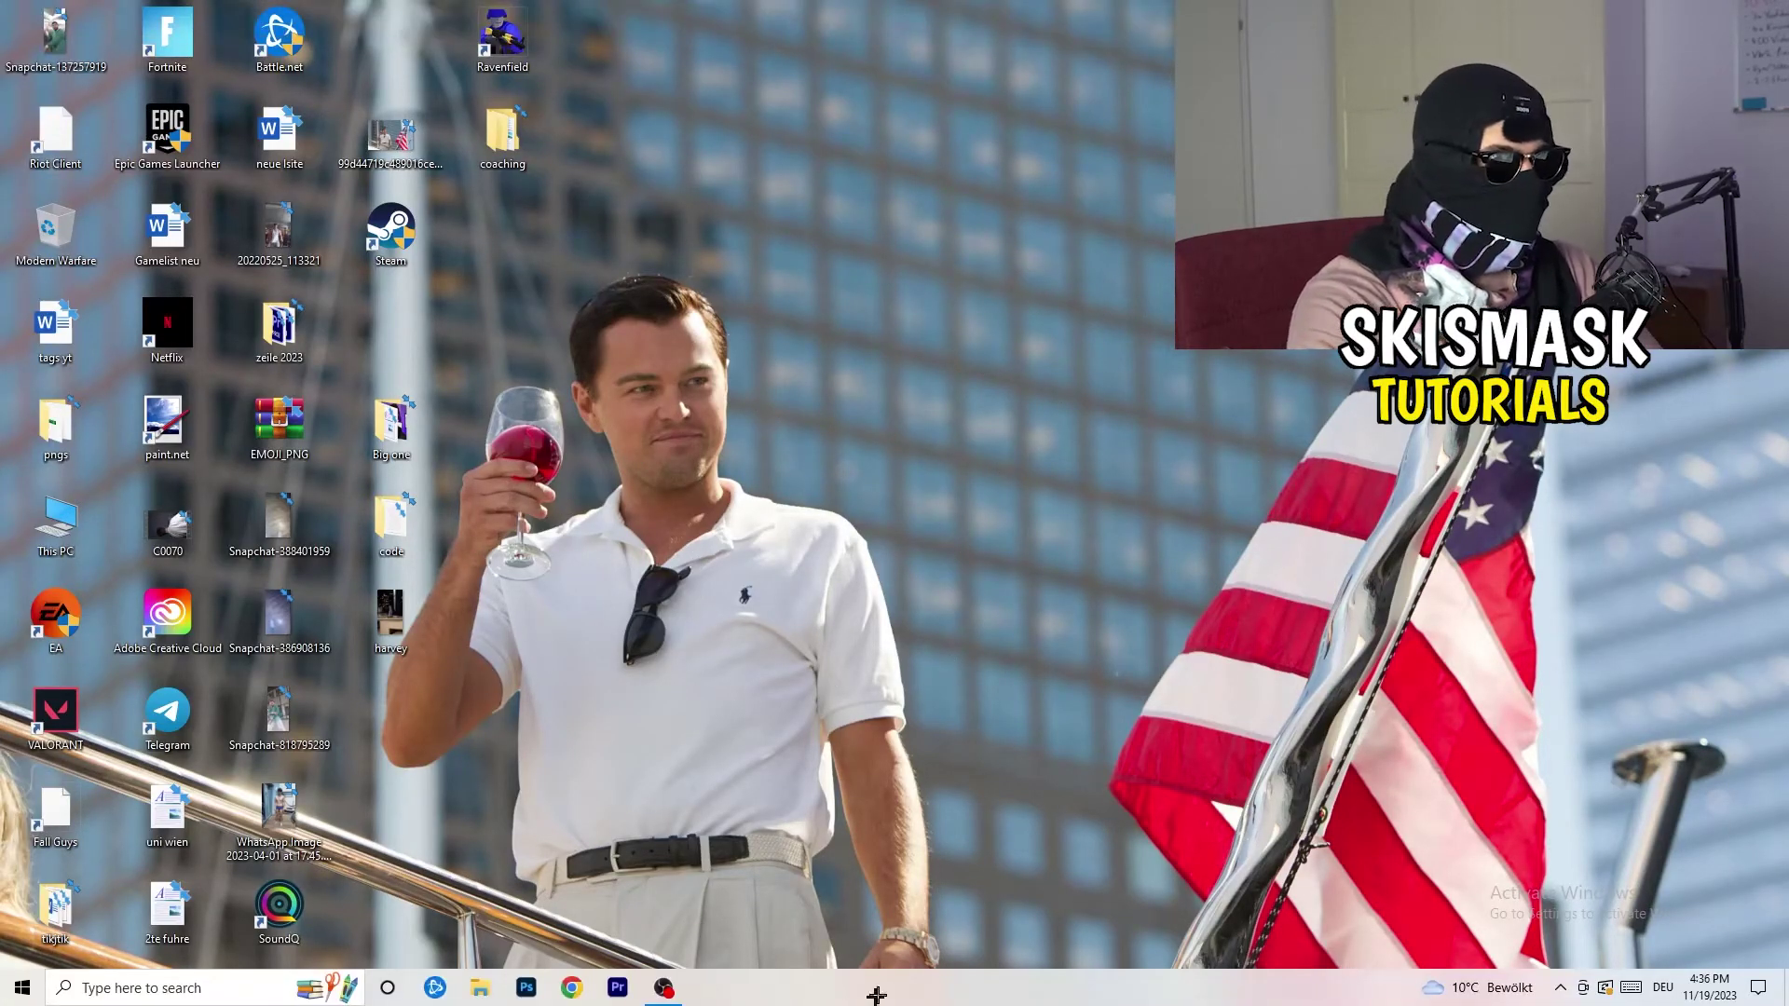
- Launch Task Manager from the taskbar, maximize it, and show the Details list
{"action": "right_click", "coordinate": [954, 991]}
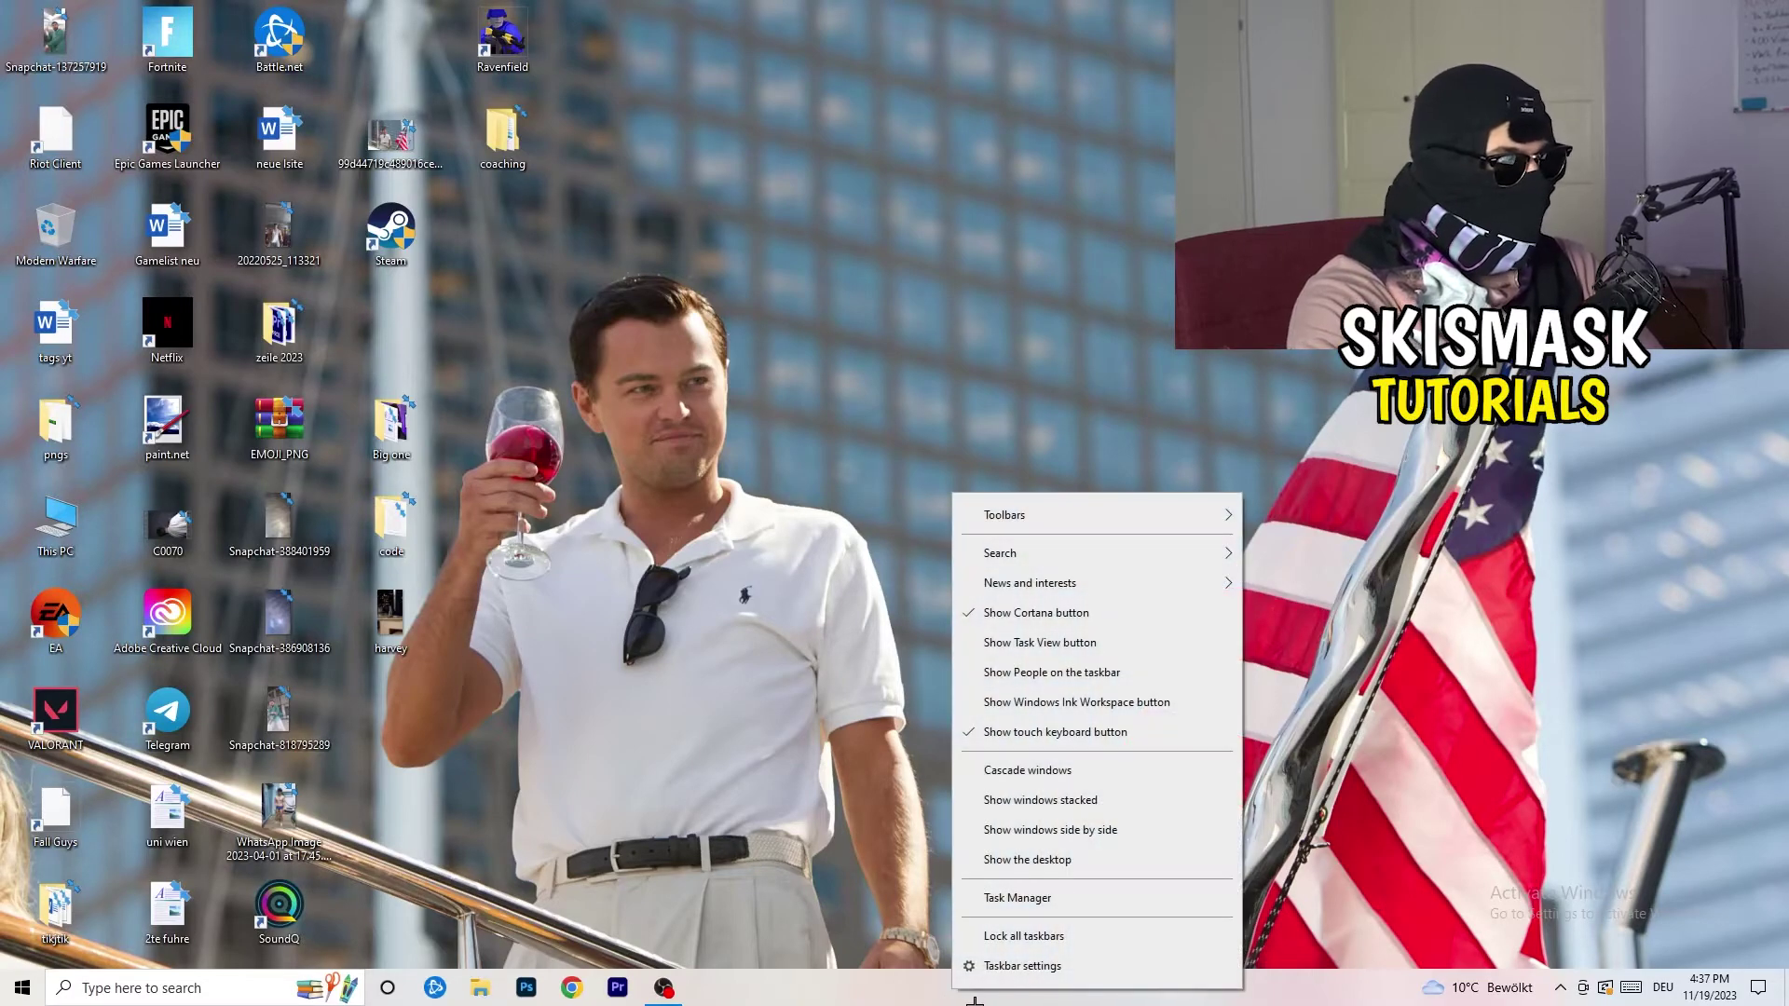
{"action": "left_click", "coordinate": [1044, 898]}
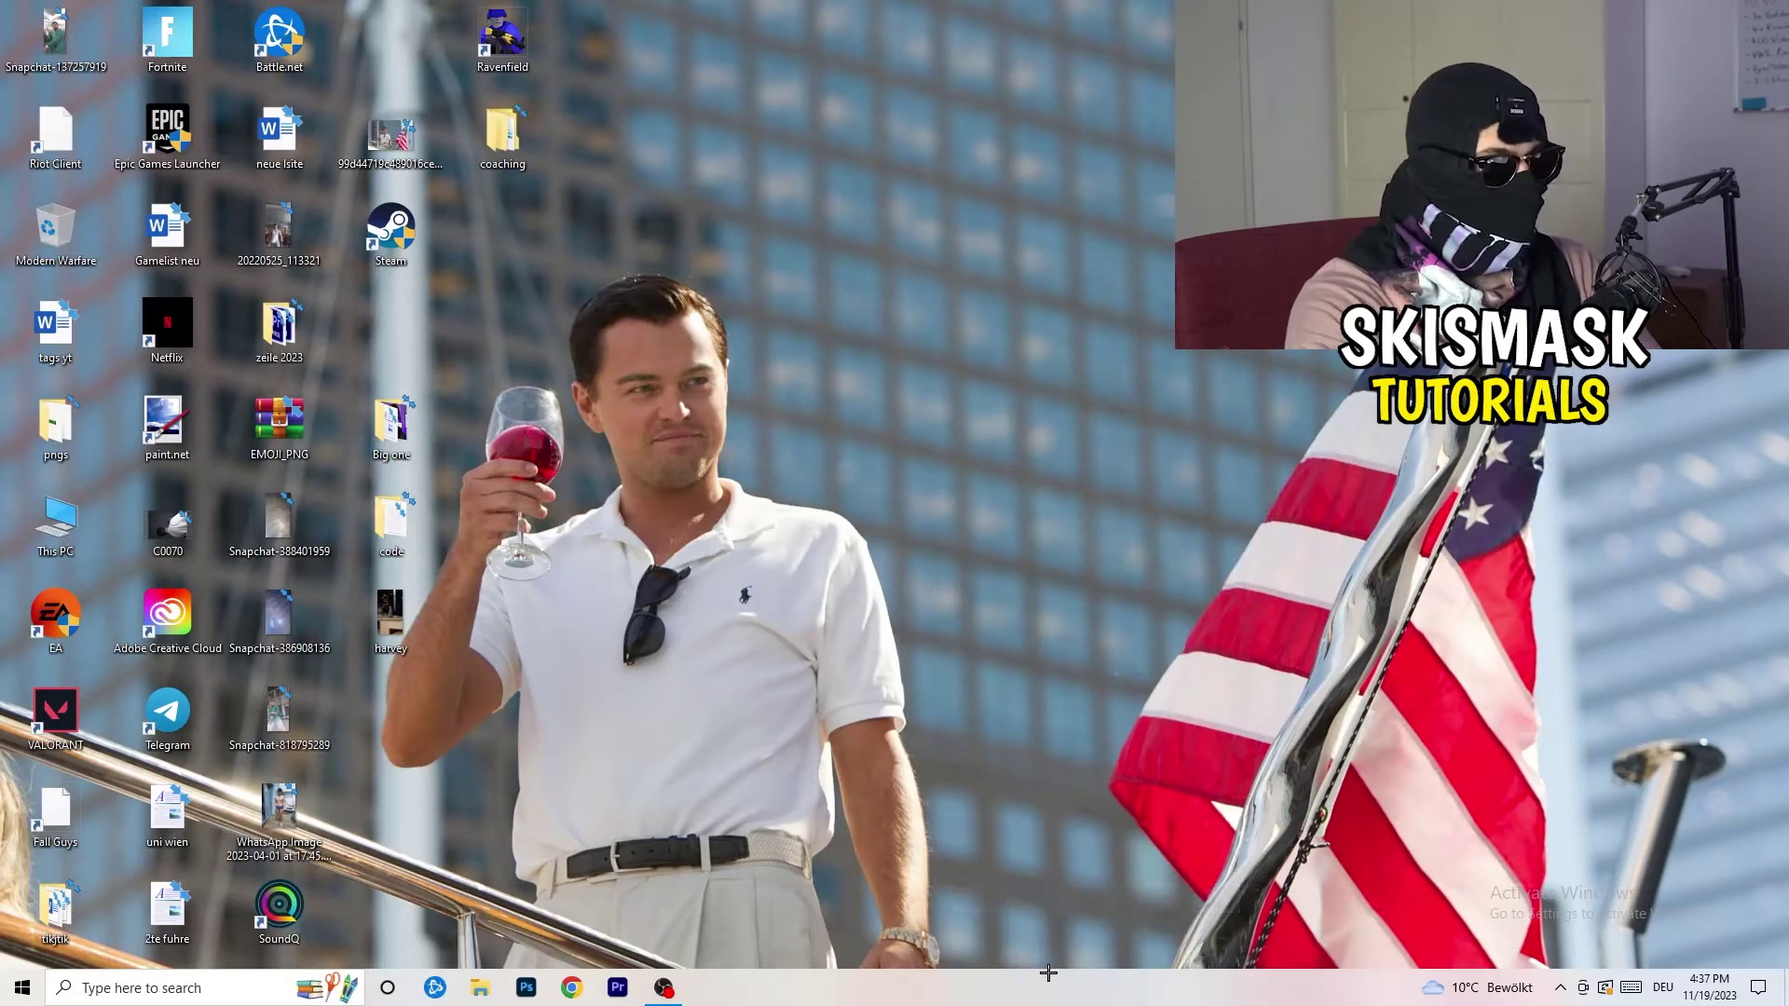
{"action": "left_click", "coordinate": [1035, 35]}
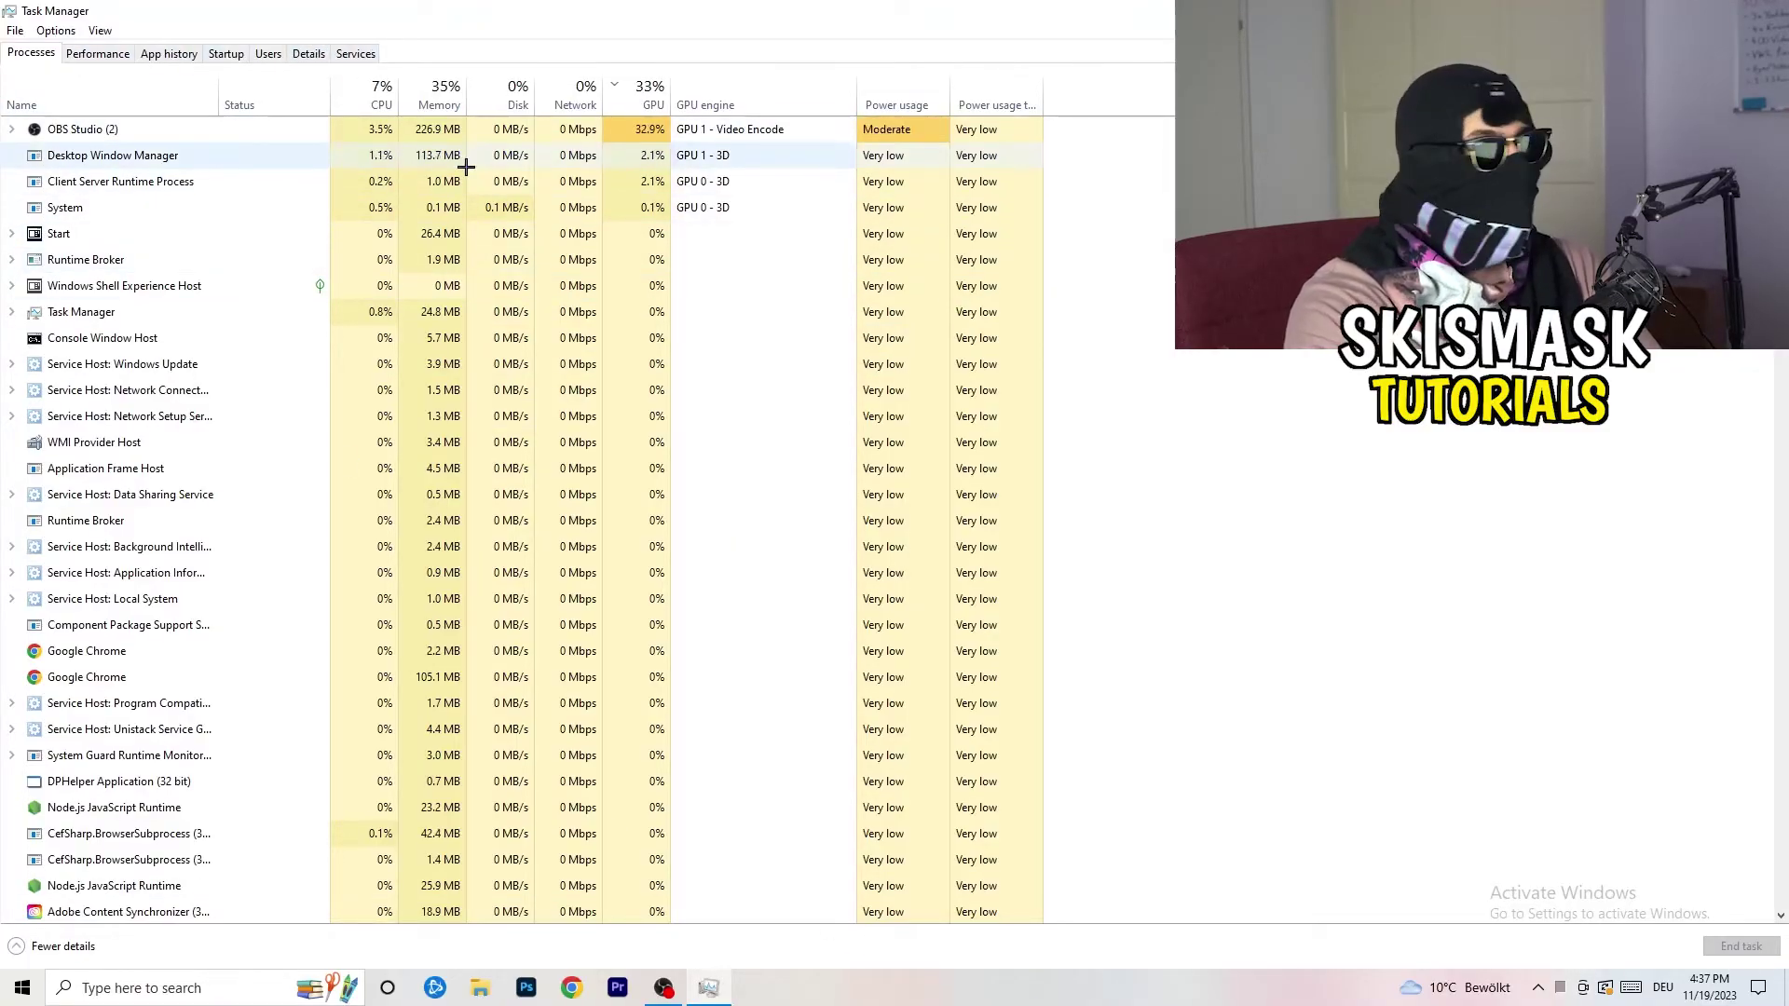
{"action": "left_click", "coordinate": [311, 54]}
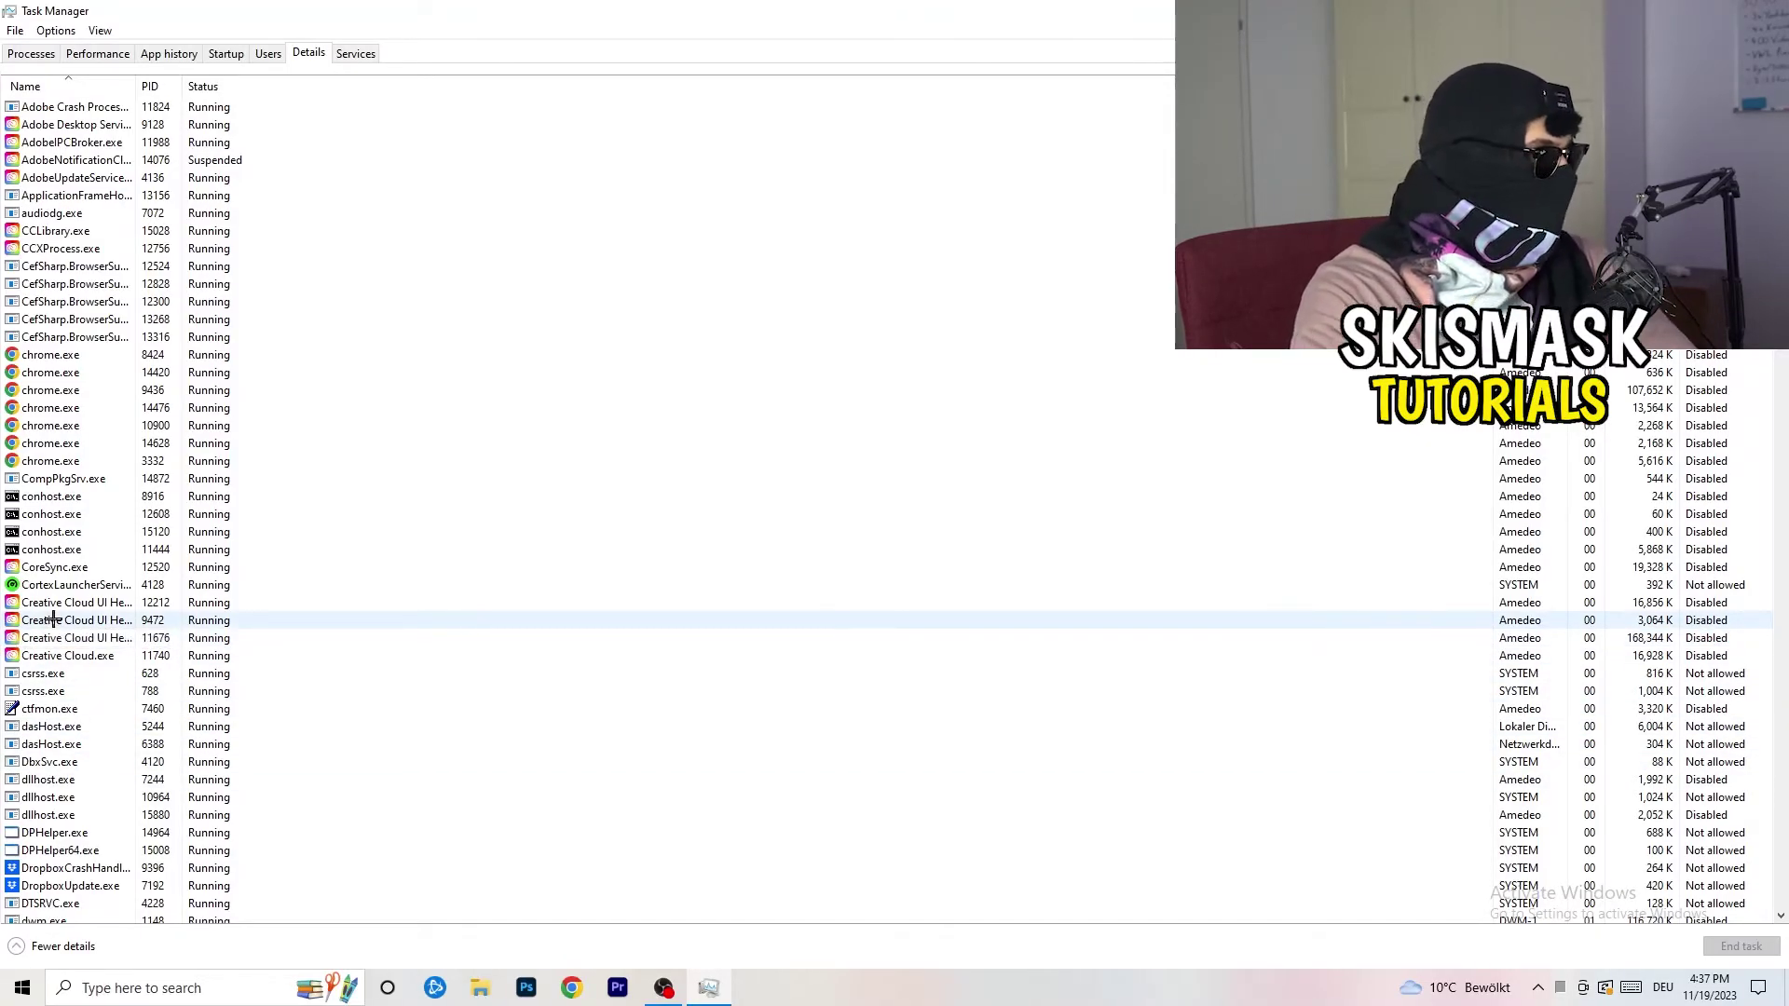
- View the Set priority options for Creative Cloud UI Helper, leaving it at Normal
{"action": "right_click", "coordinate": [54, 620]}
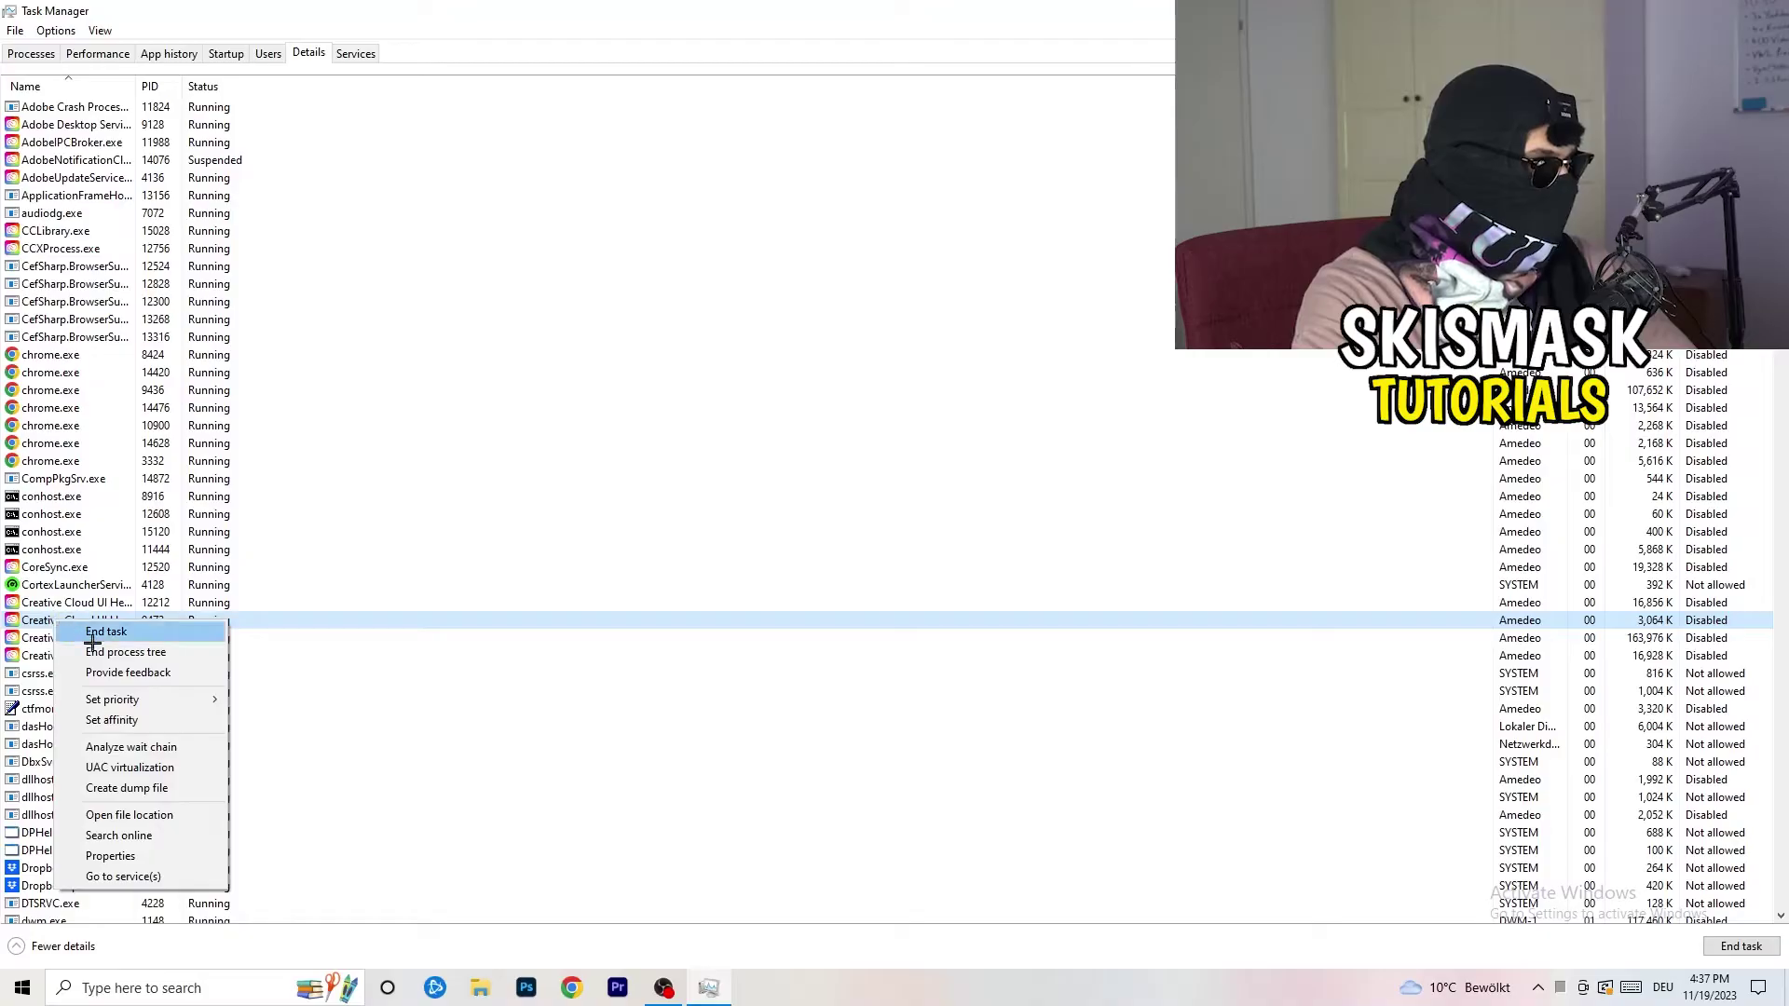
{"action": "mouse_move", "coordinate": [113, 706]}
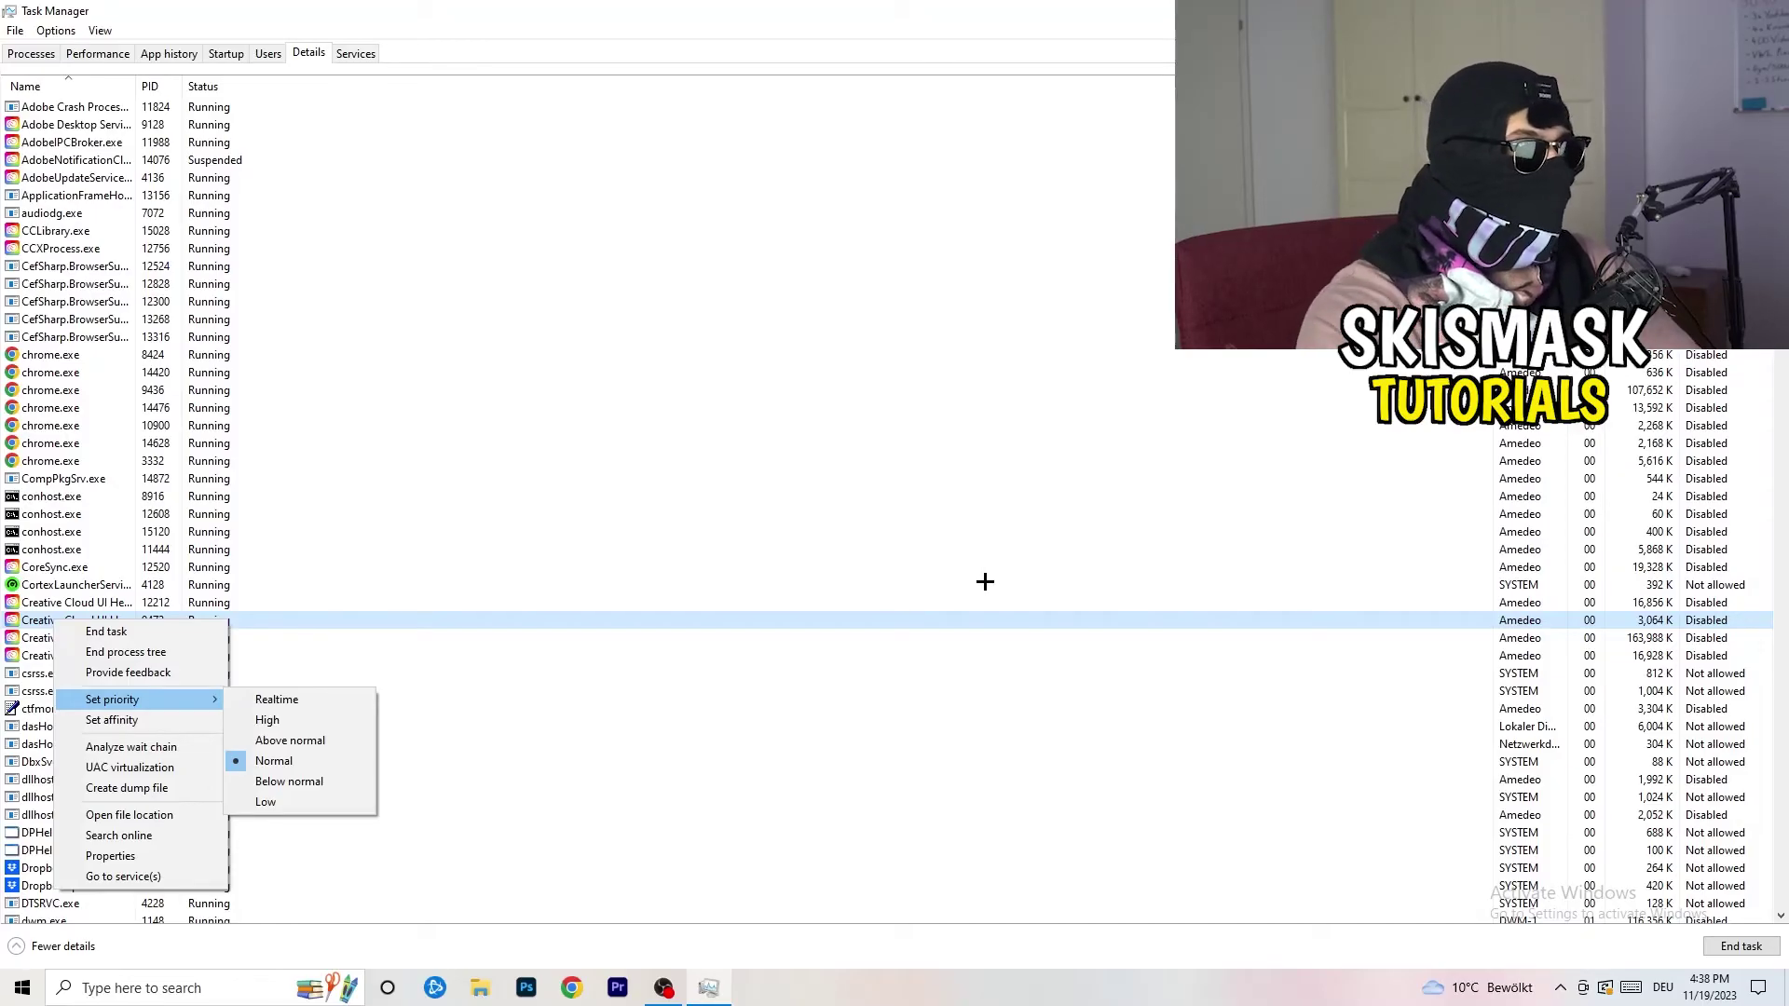
{"action": "key", "text": "Escape"}
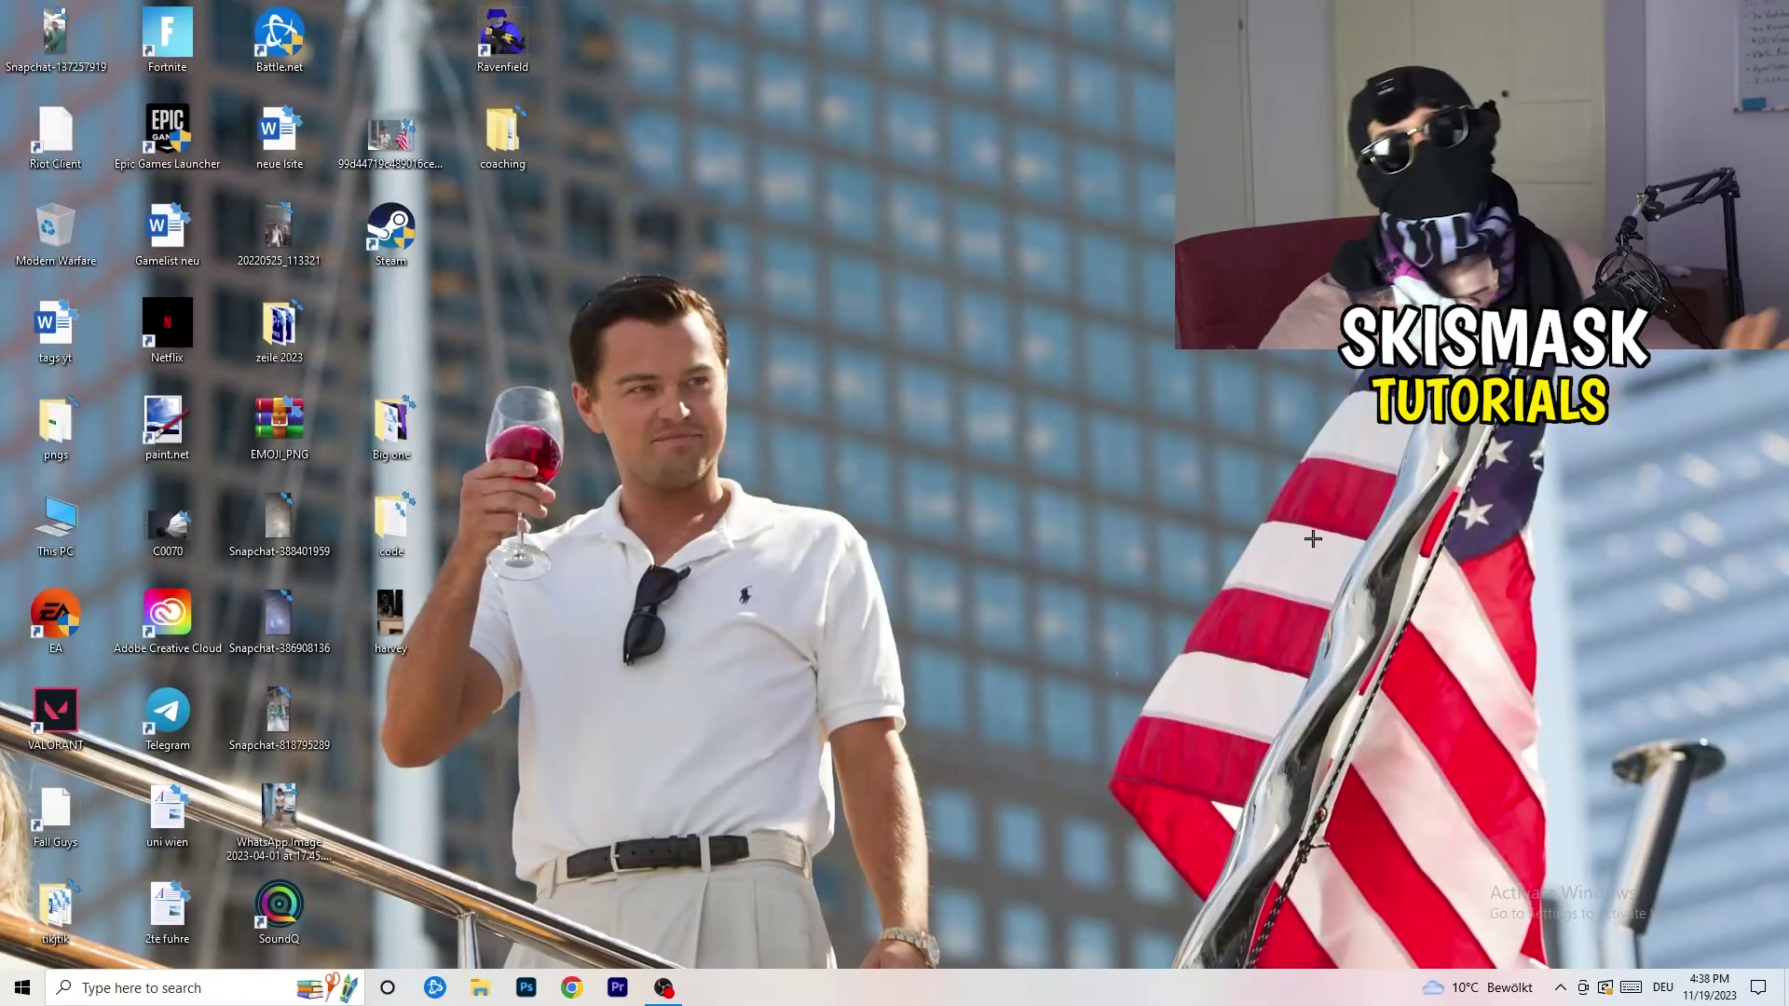